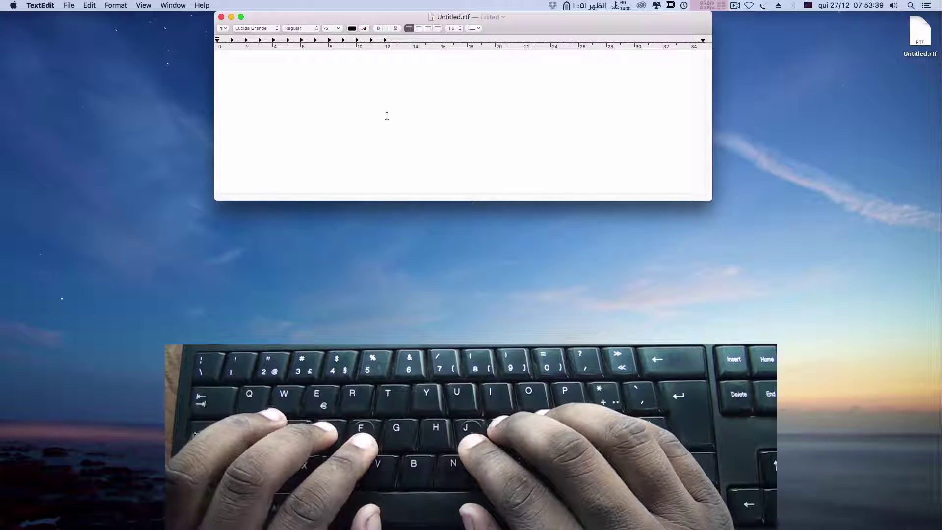
Type the drill lines 'asdf jkl;' and 'eiruto', each followed by new lines.
text(asdf )
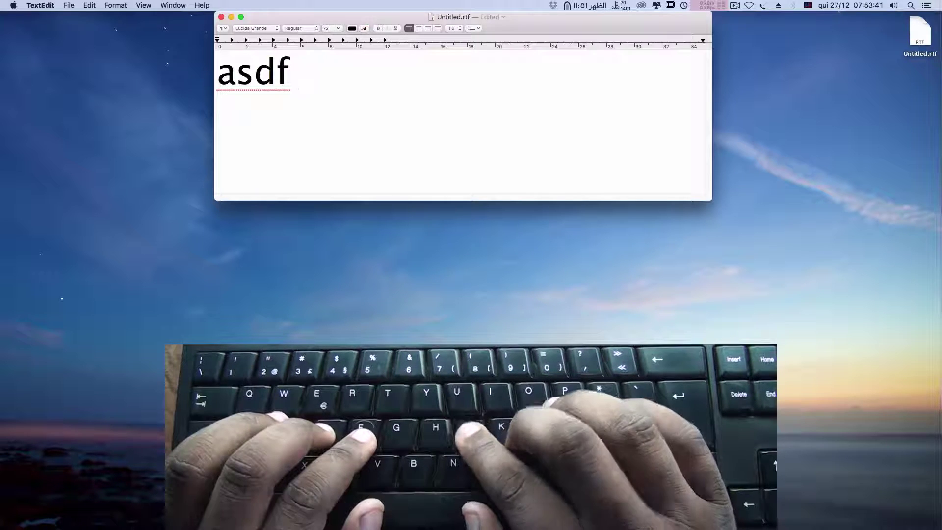
text(jkl;)
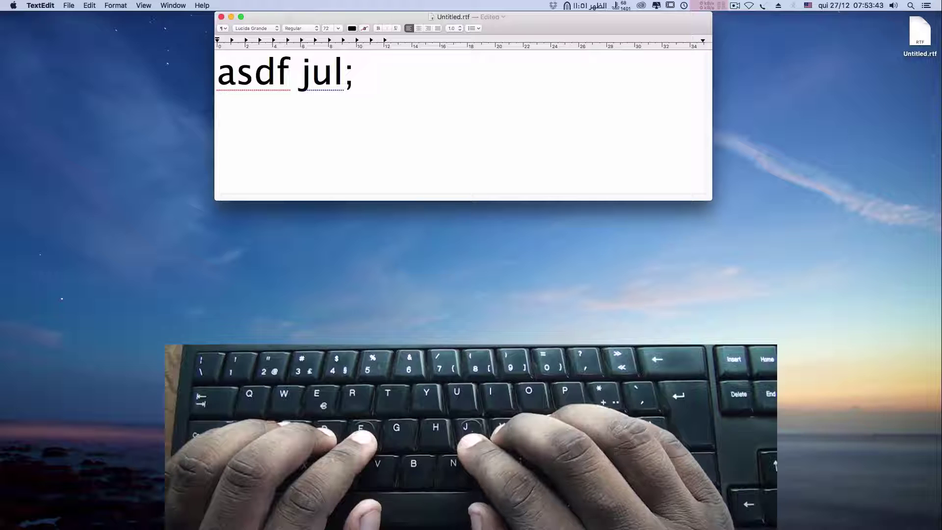
key(Return)
key(Return)
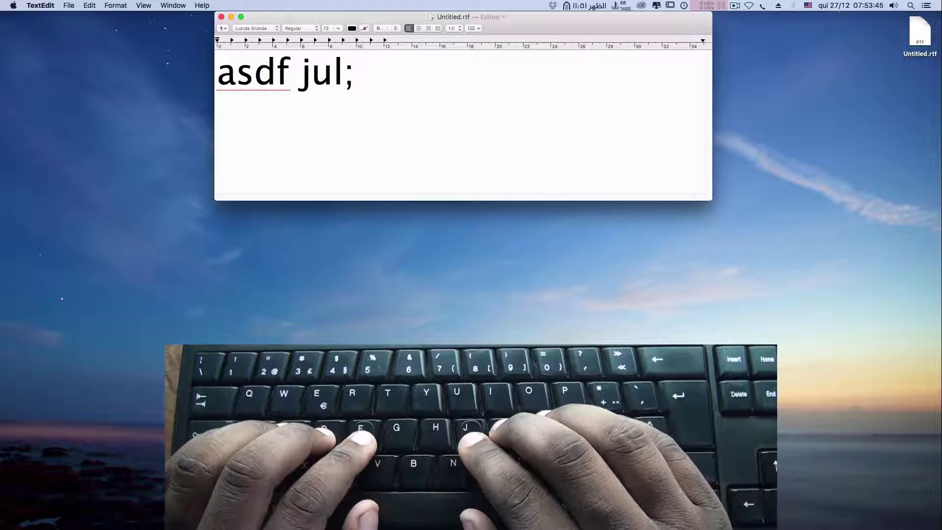
text(e)
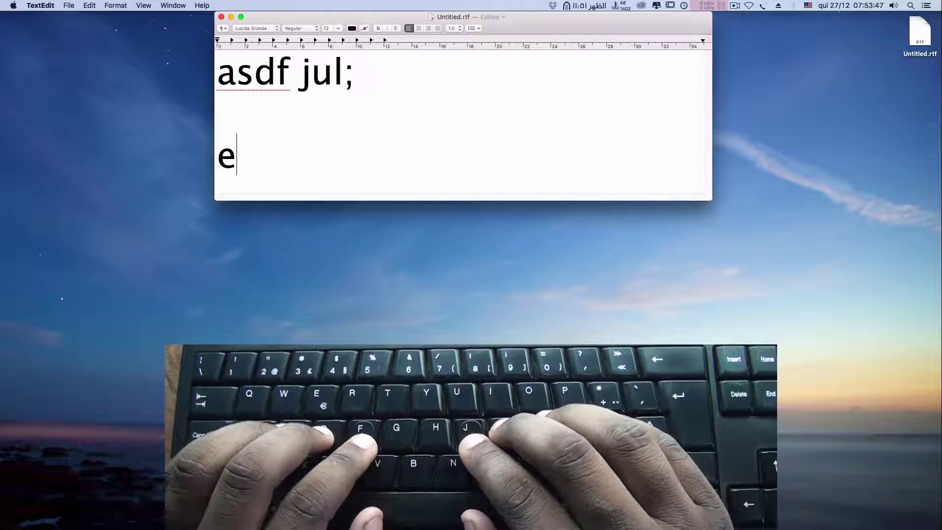
text(ir)
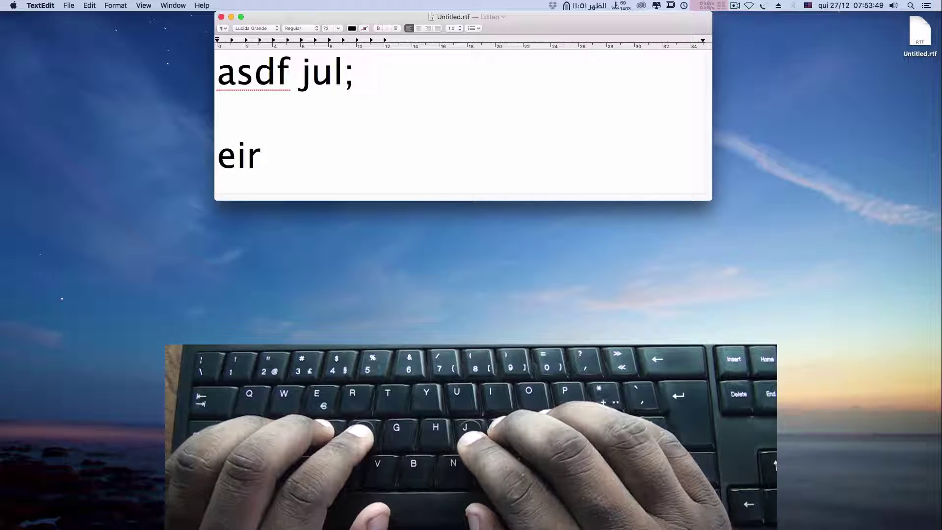
text(uto)
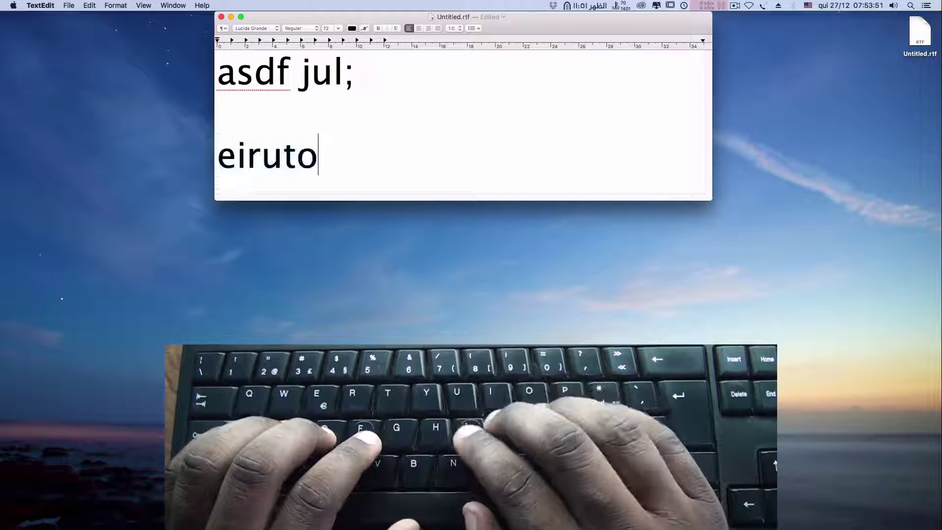
key(Return)
key(Return)
key(Return)
key(Return)
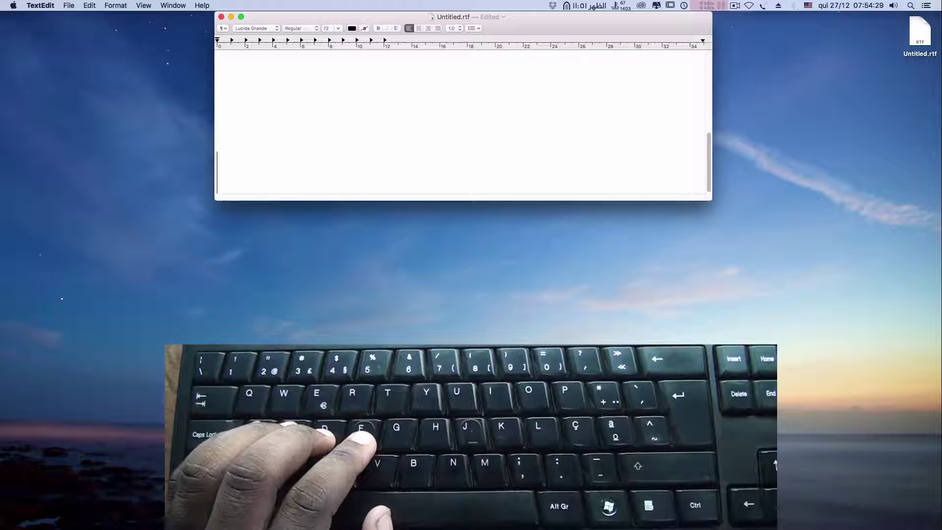
Clear all existing text from the TextEdit document.
click(327, 123)
key(super+a)
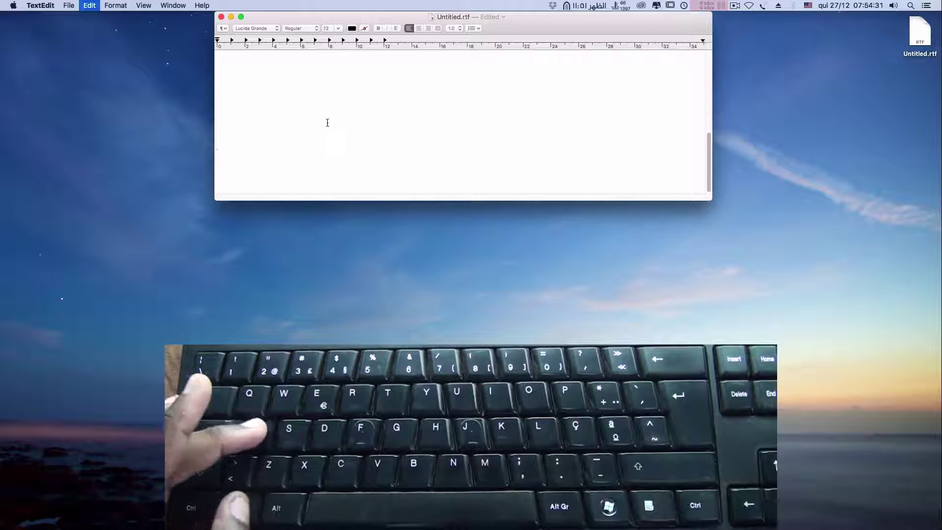
key(BackSpace)
Type runs of lowercase a and capital A, S, D, F, J, K, then erase them.
text(aa)
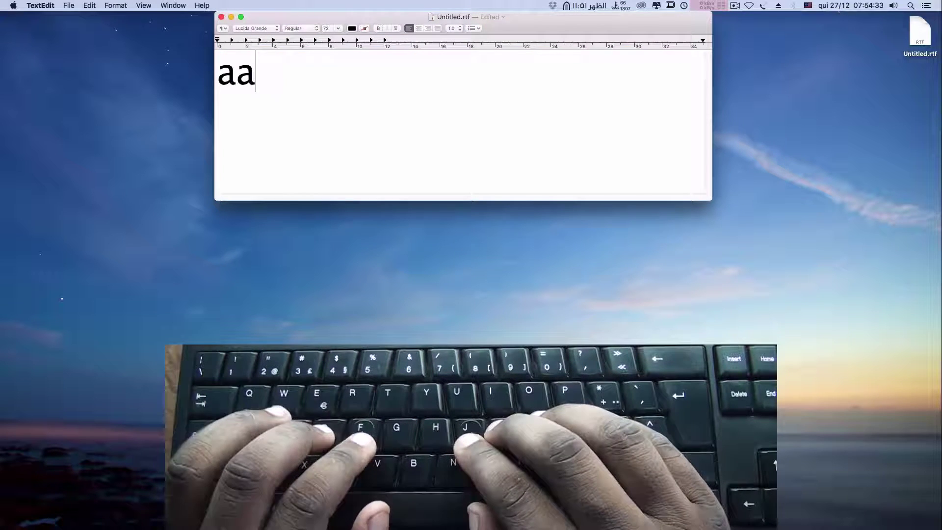
text(aaaaaaaaaaaaa)
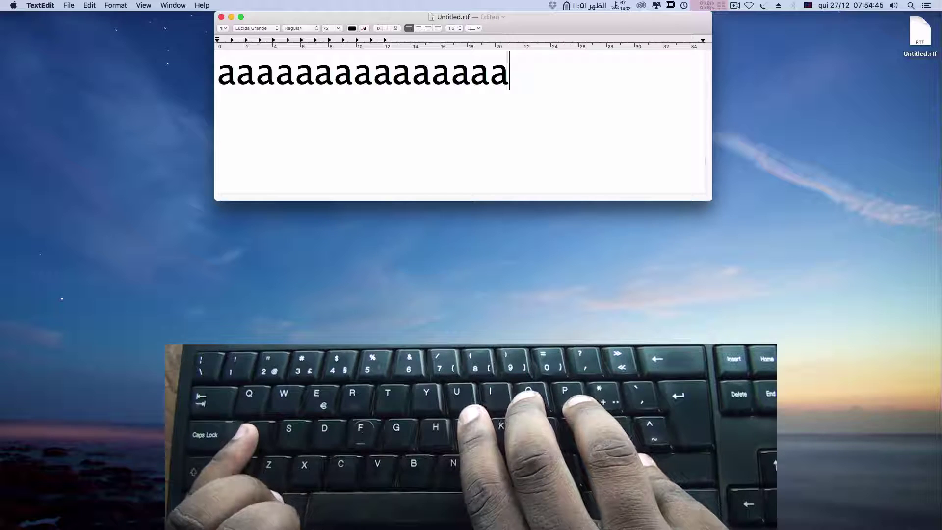
text(A)
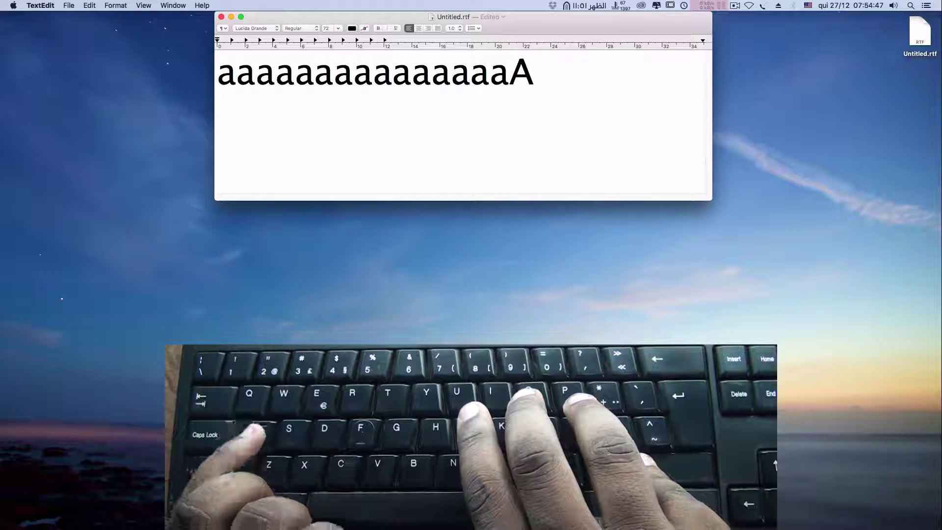
text(AAAA)
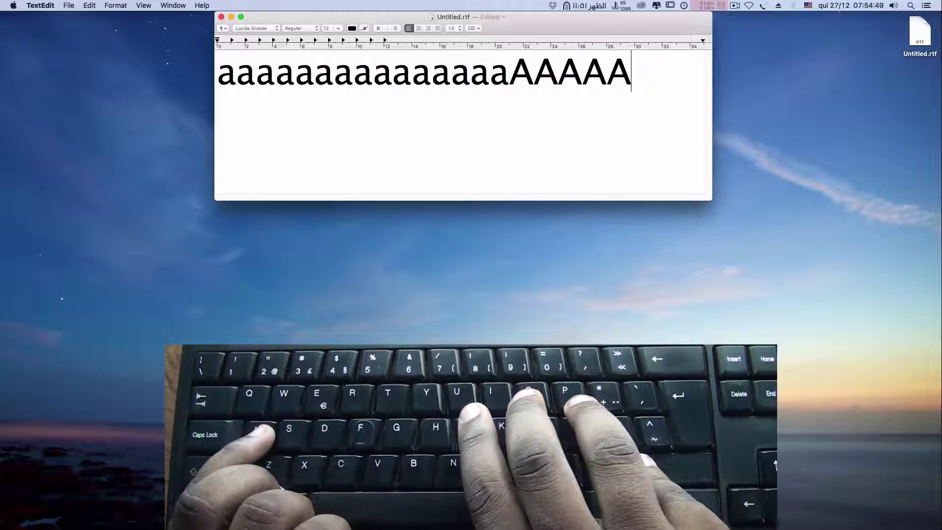
text(AAAAAAAA)
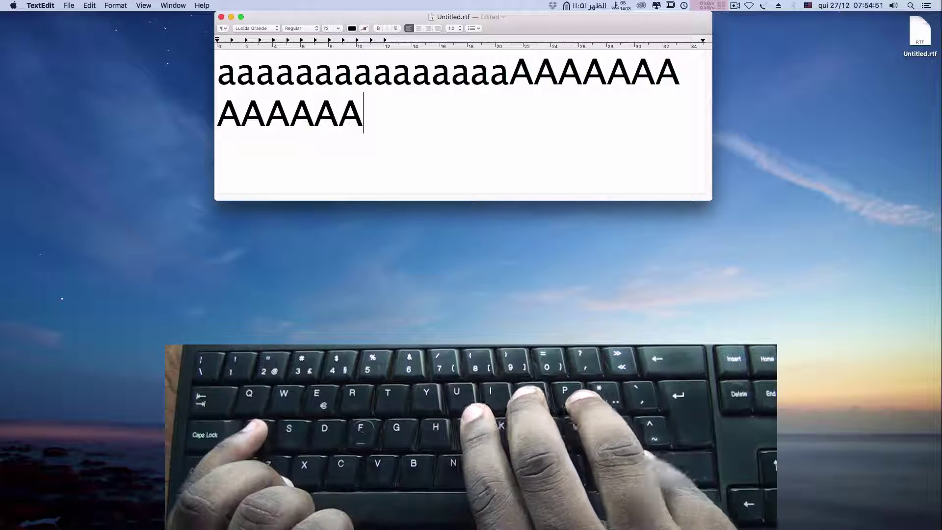
text(aaaaaa)
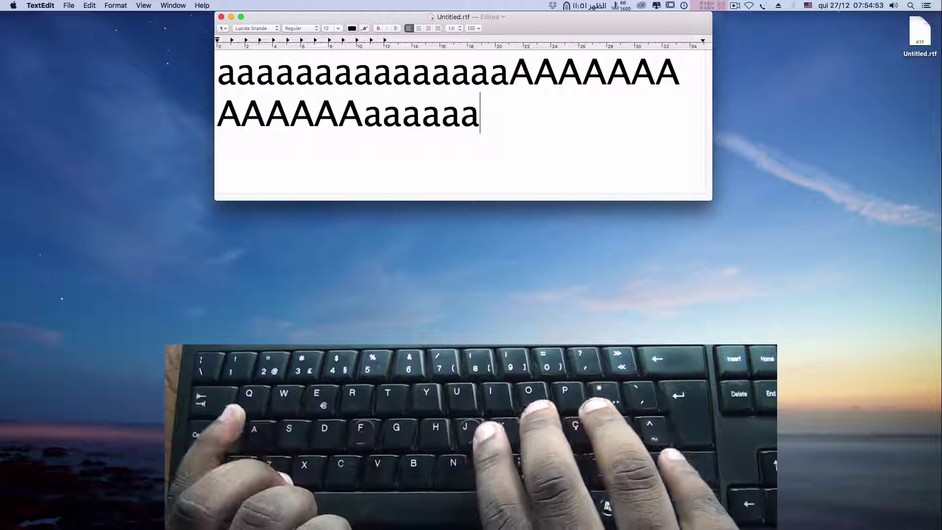
text(AA)
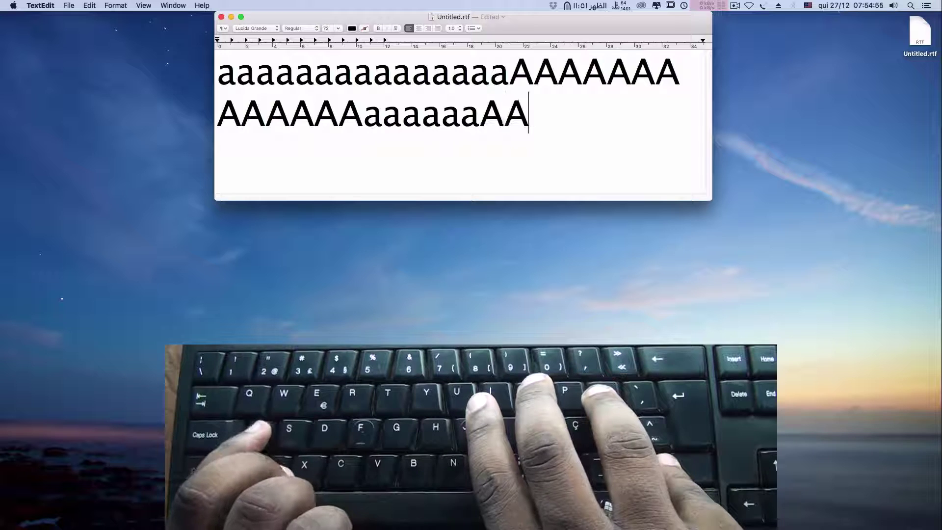
text(AAAAAAAAA)
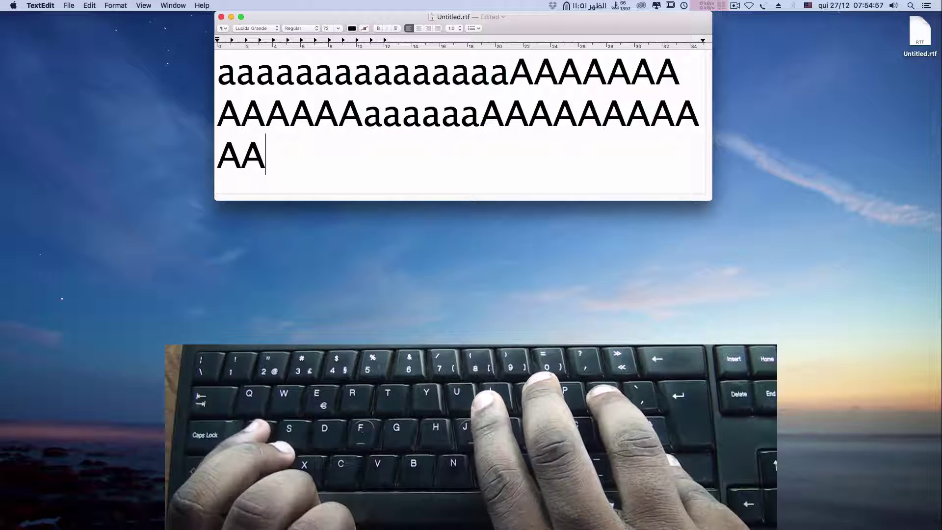
text(AAA)
text(SS)
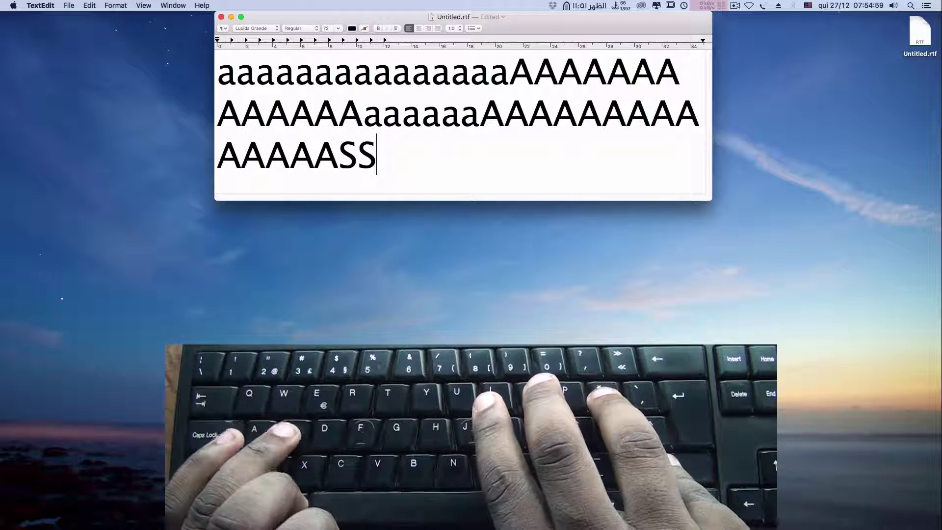
text(SSSDDDD)
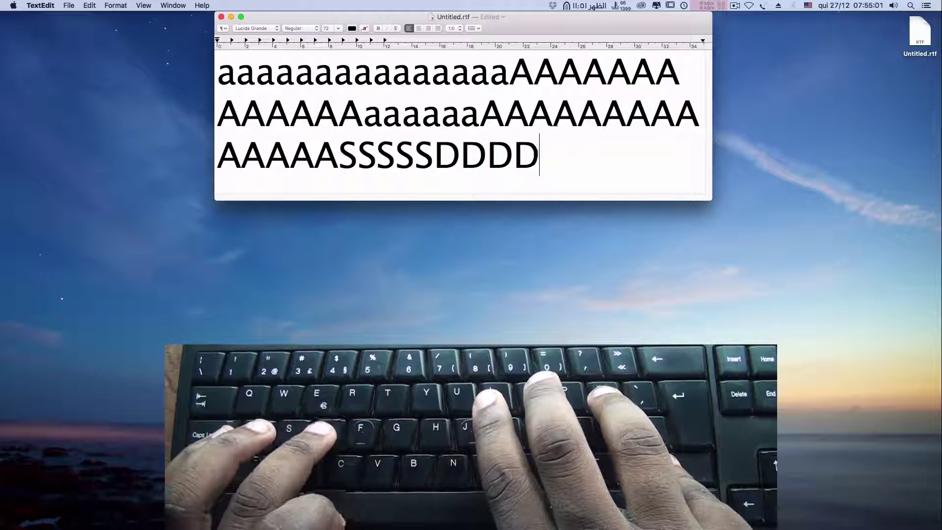
text(DFFFFFF)
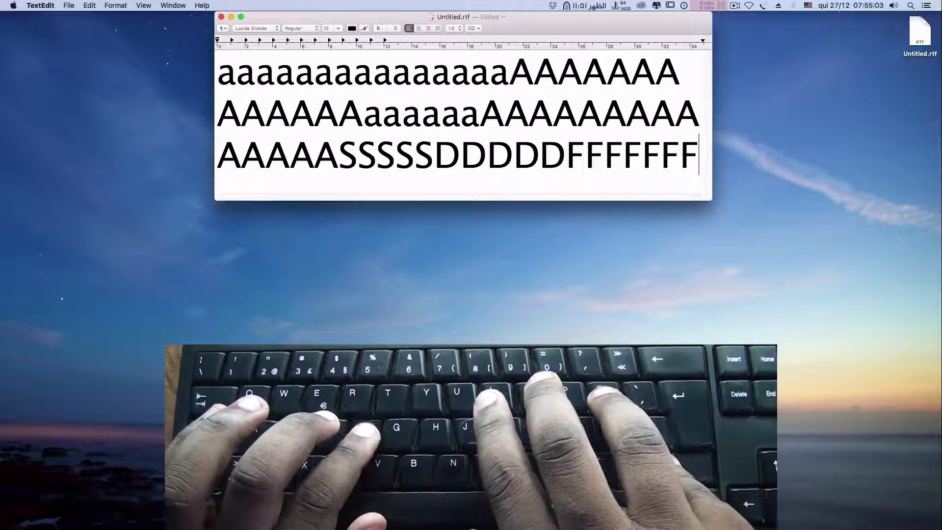
text(FFFFFFFFFFFFFFFFFFFF)
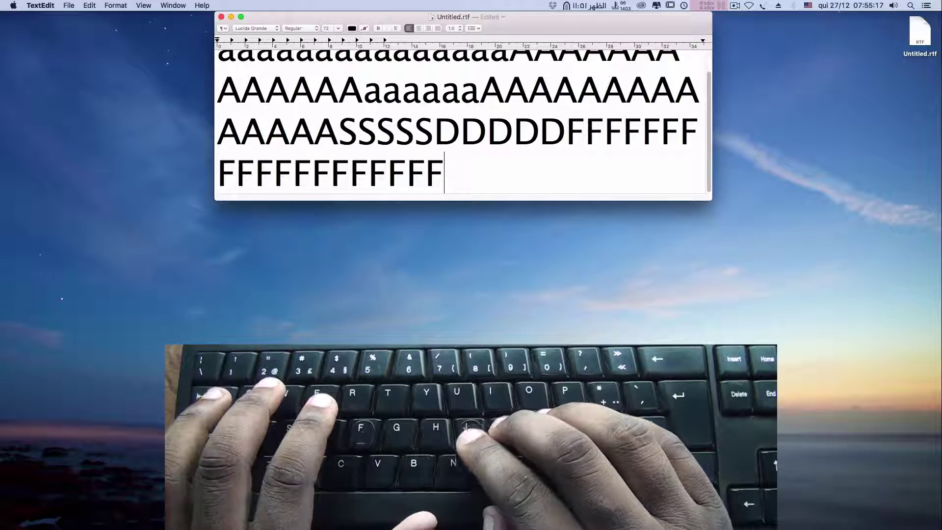
text(JJKK)
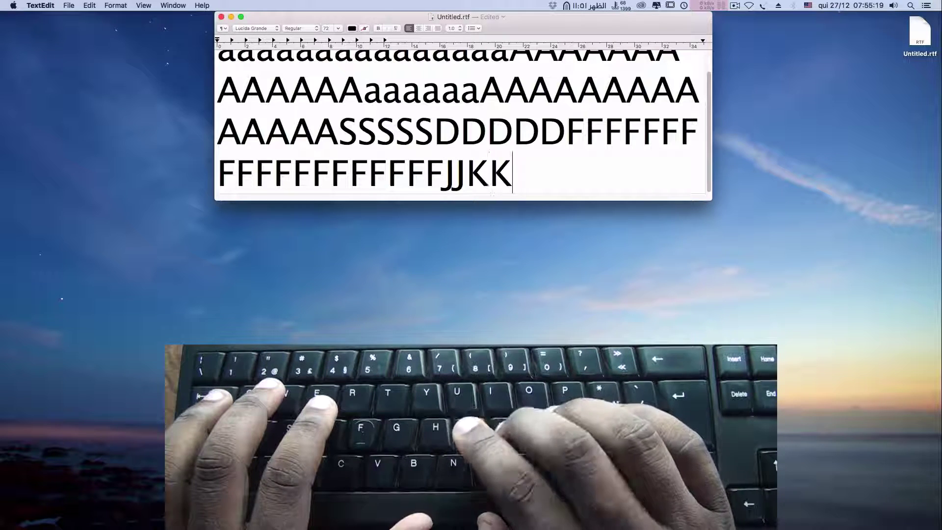
text(KKJKJ)
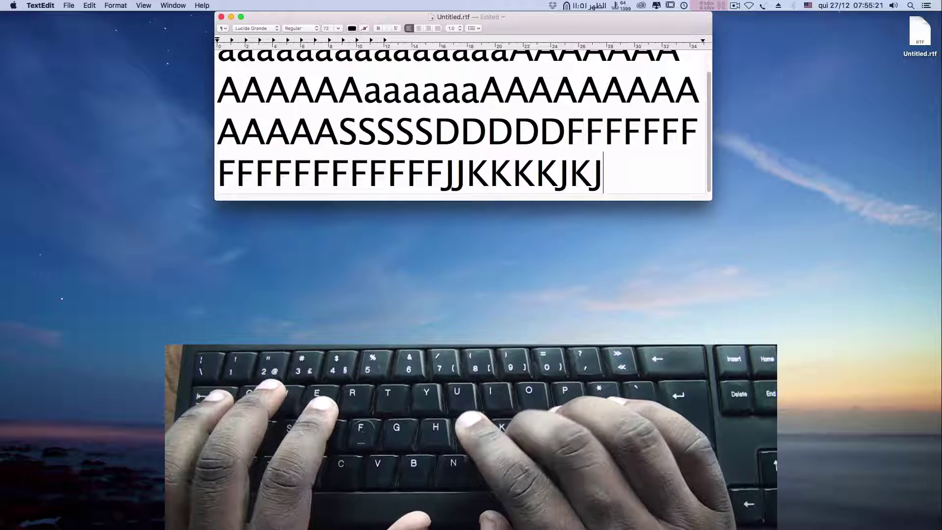
text(KJKJKJKJKJKJ)
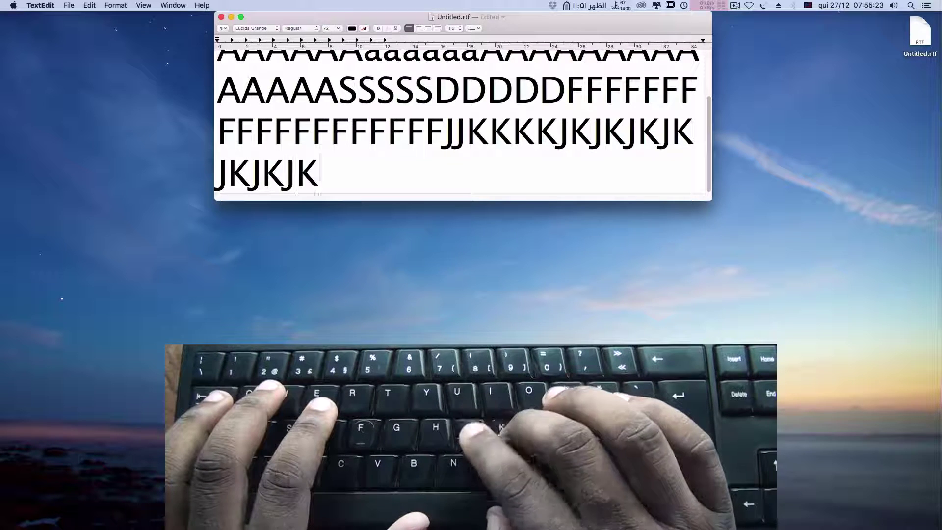
text(KJ)
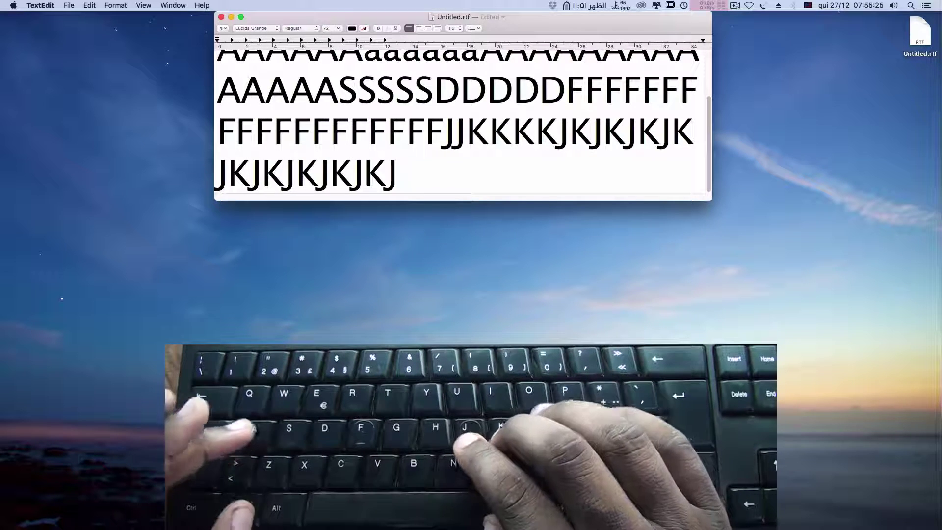
key(super+a)
key(BackSpace)
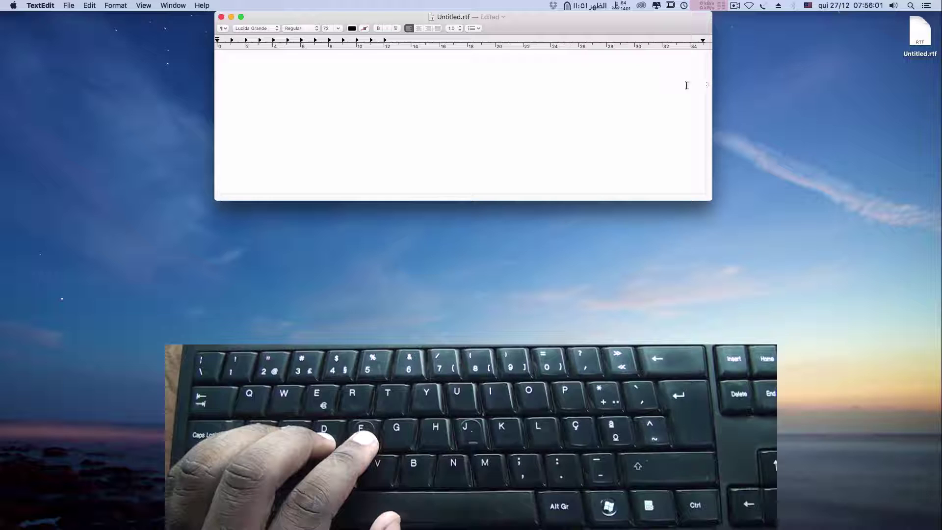
Bring up Mission Control to leave the empty TextEdit document.
key(ctrl+Up)
key(ctrl+Up)
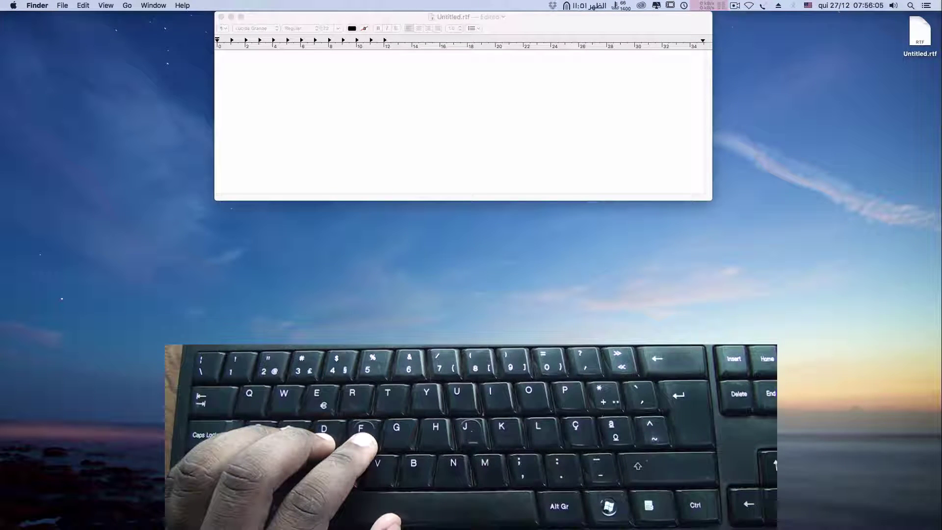
Switch to the capital-A practice page in Chrome and load Exercise 01.
key(super+Tab)
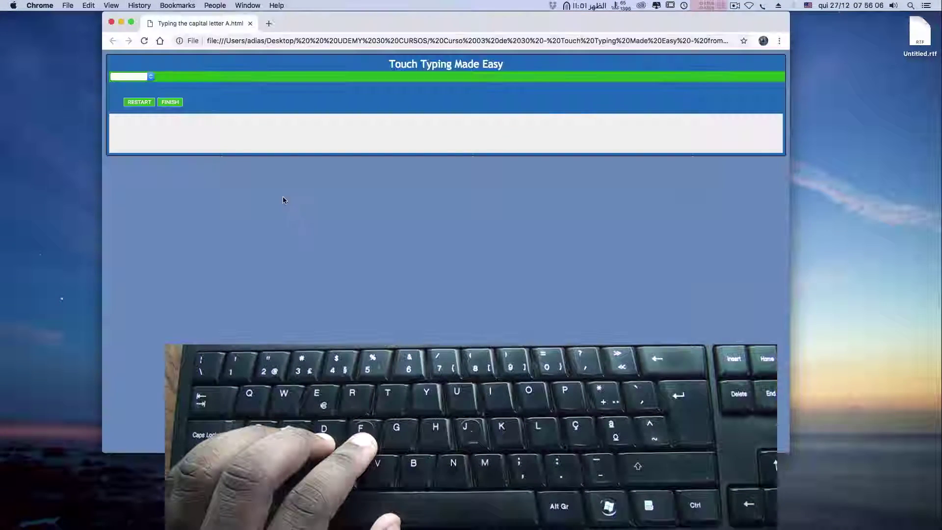
click(137, 78)
click(130, 86)
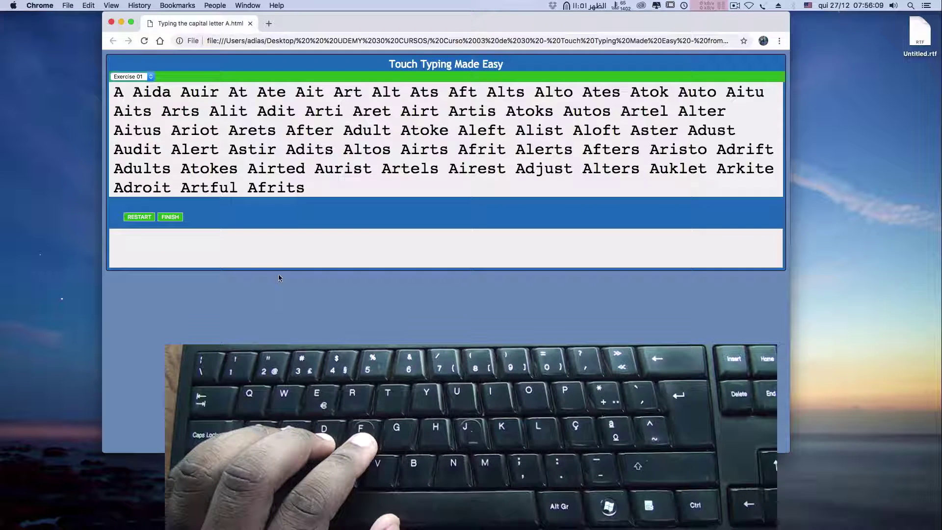
Type the Exercise 01 words from 'A Aida Auir Ate' through 'Auto Aitu', then close the page.
click(273, 248)
text(A )
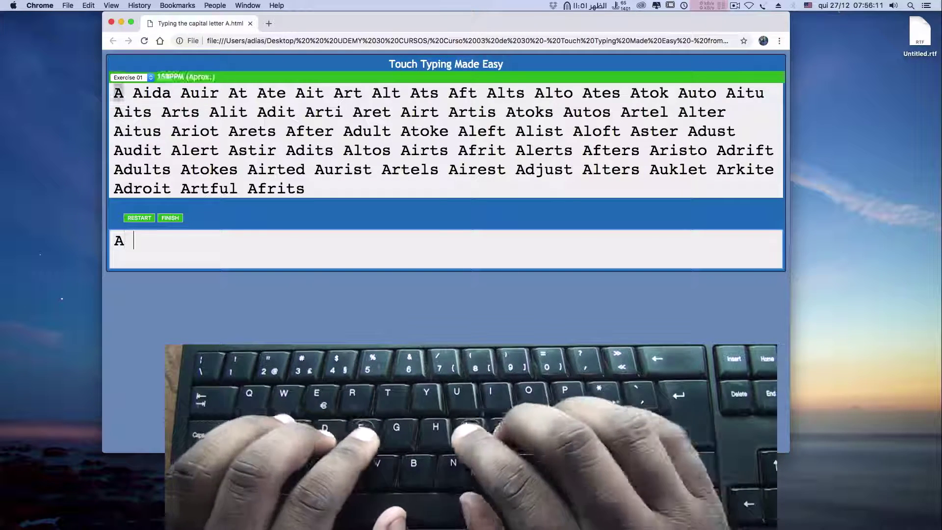
text(Aida Auir Ate)
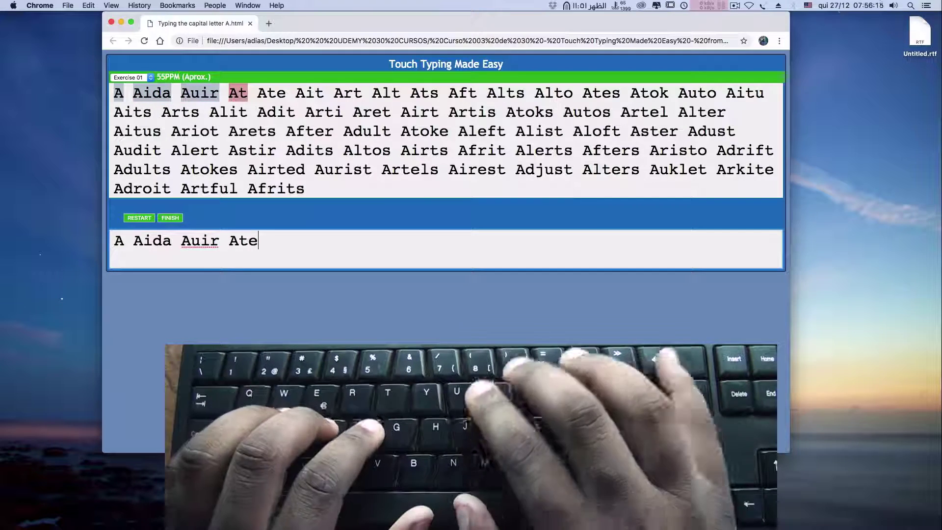
key(BackSpace)
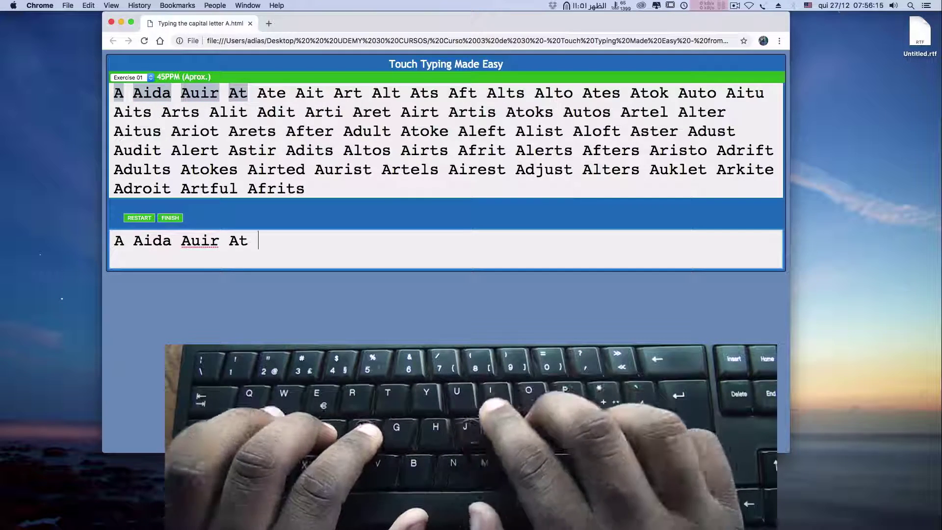
text(Ate Ait)
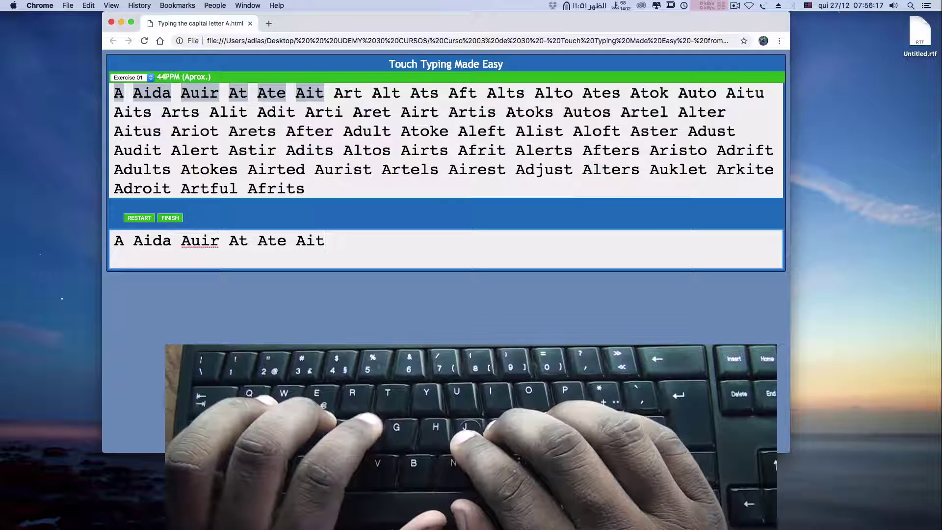
text( Art Alt)
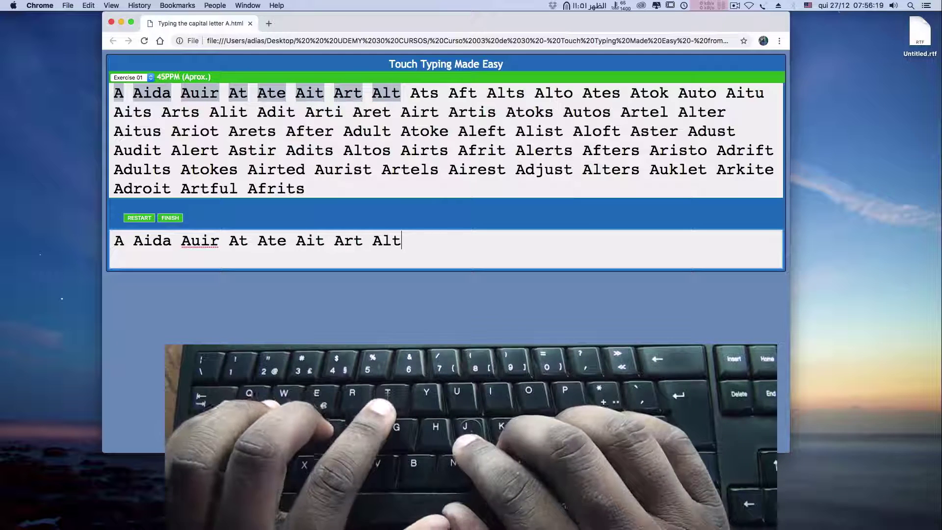
text( Ats Aft )
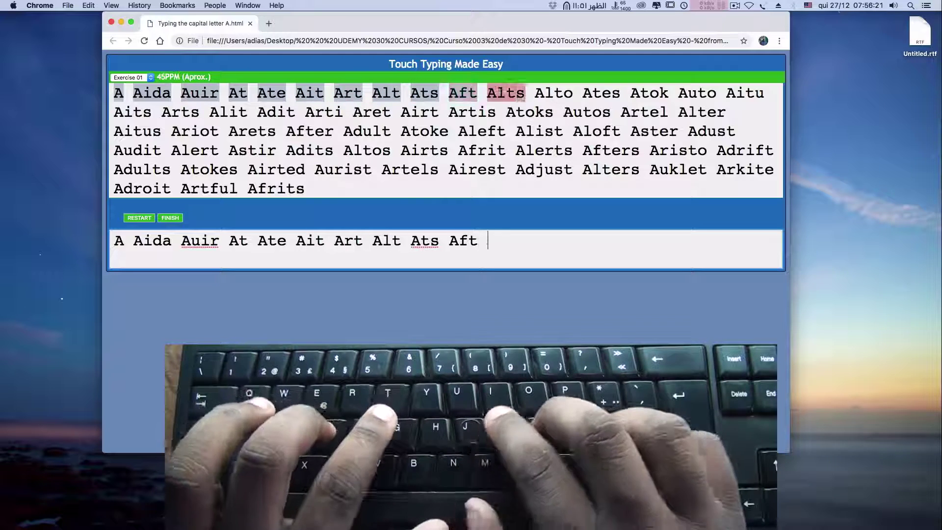
text(Alts A)
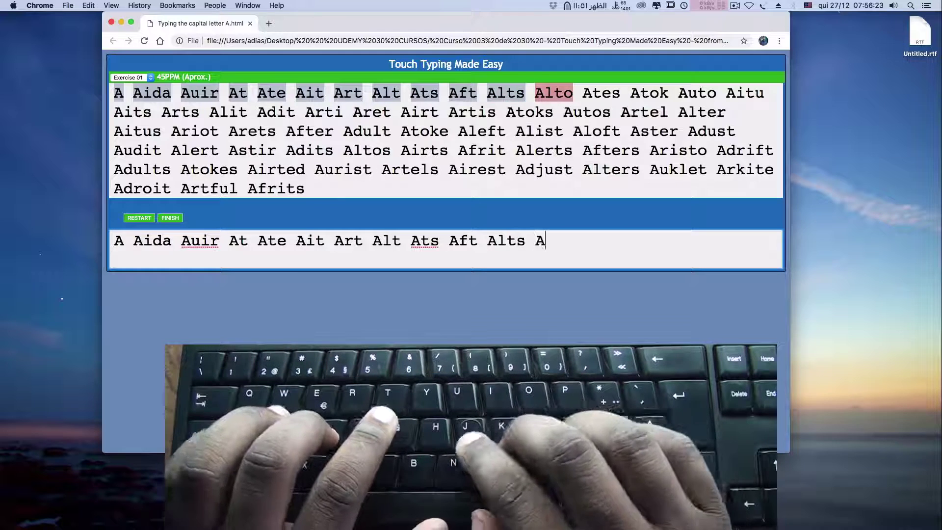
text(lto Ates A)
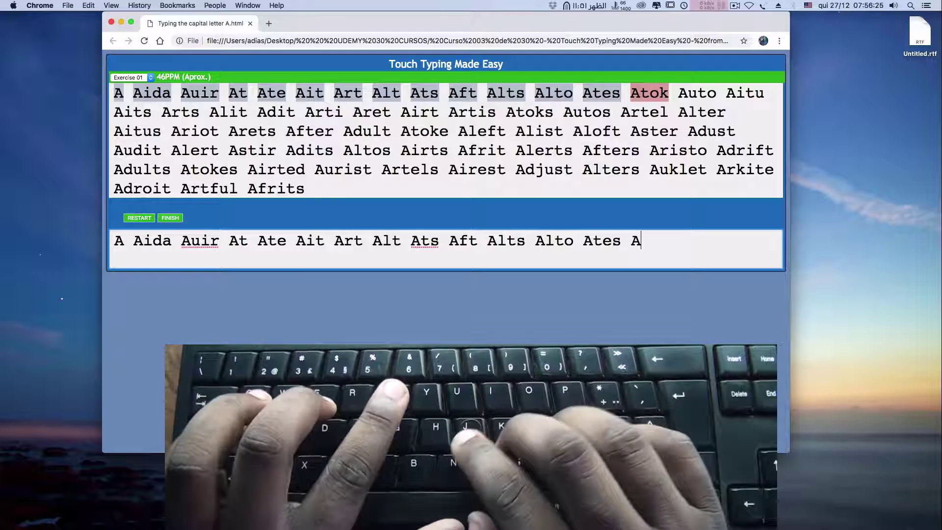
text(tok Auto Aitu)
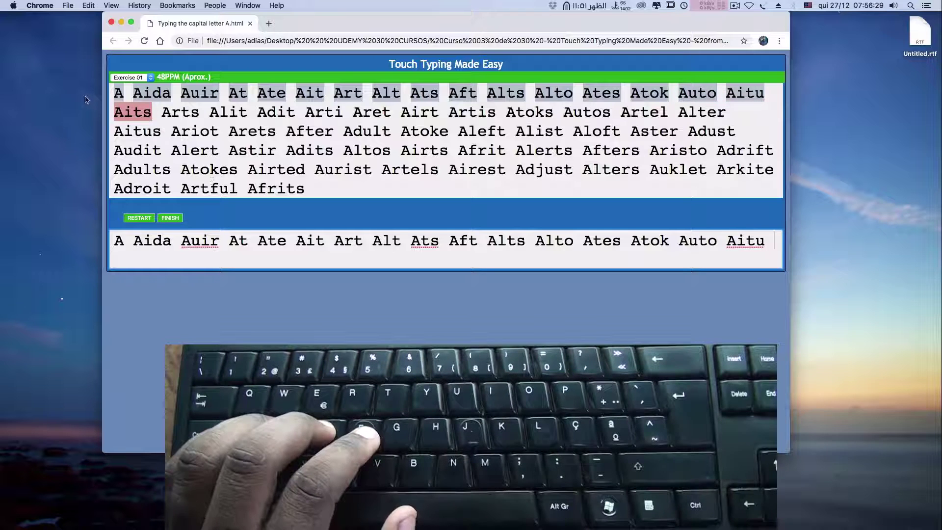
click(112, 22)
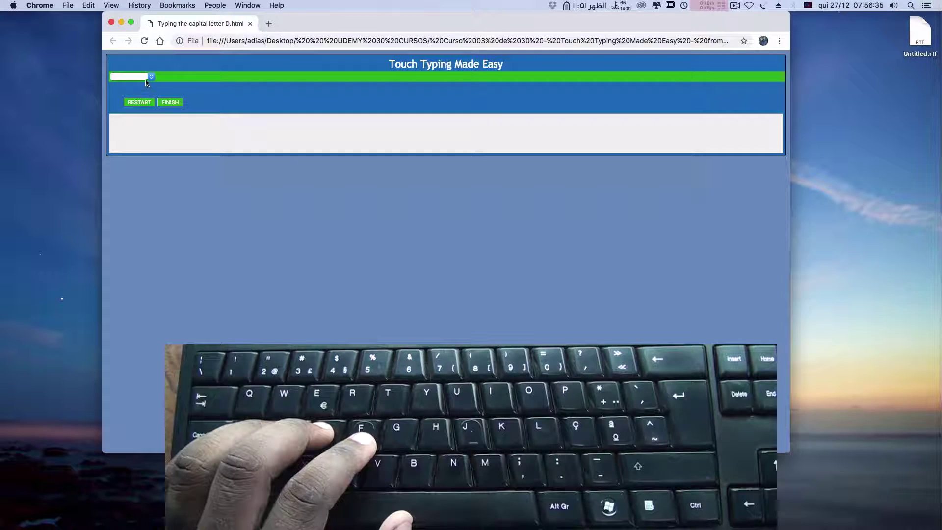
Load capital-D Exercise 01 and place the cursor in the practice box.
click(141, 78)
click(140, 85)
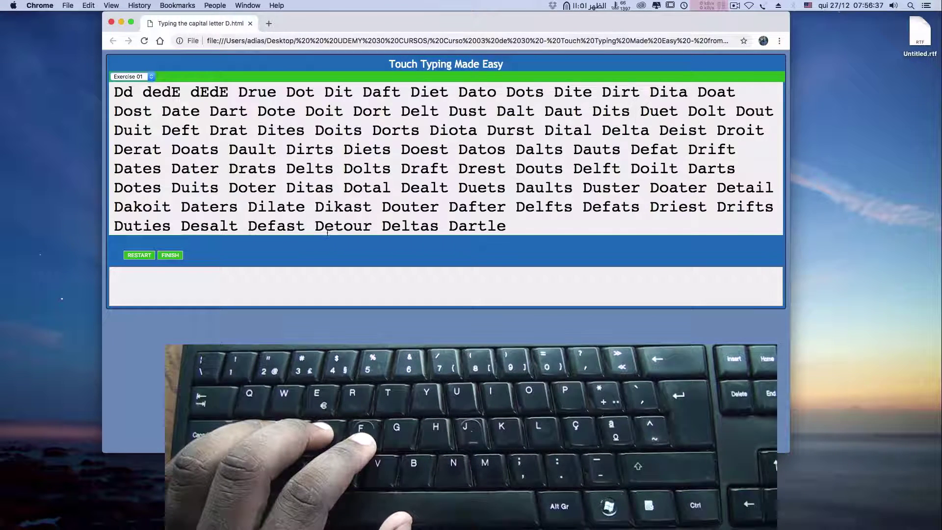
click(314, 297)
Type the capital-D words from Dd through Diet, Dots and Dite, fixing typos.
text(Dd )
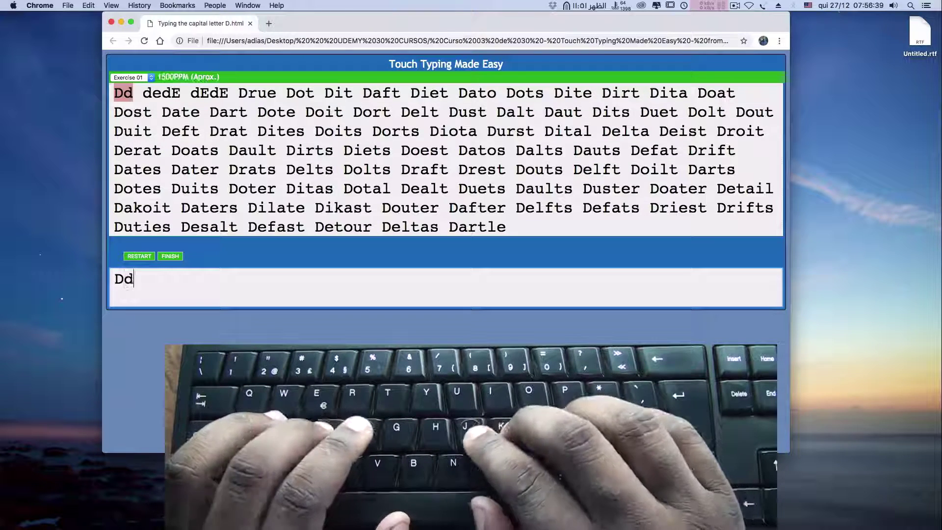
text(deDe)
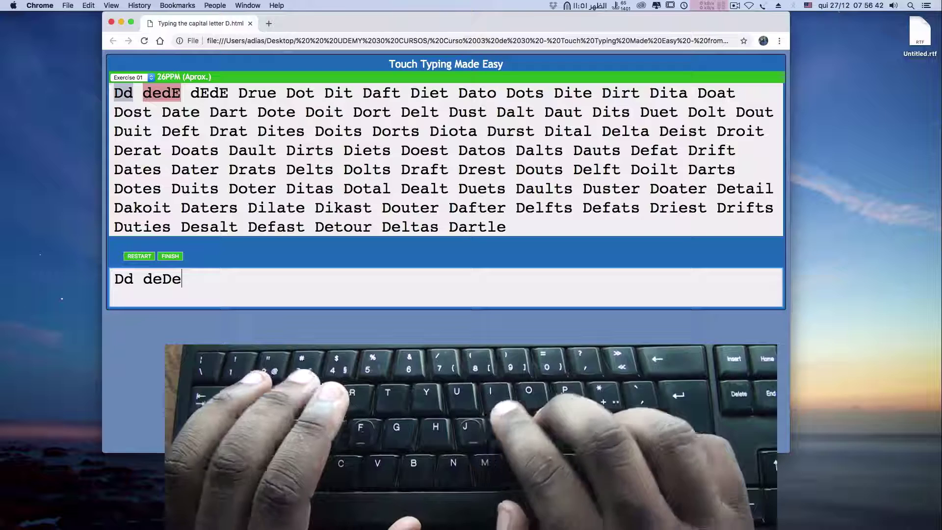
key(BackSpace)
text(E D)
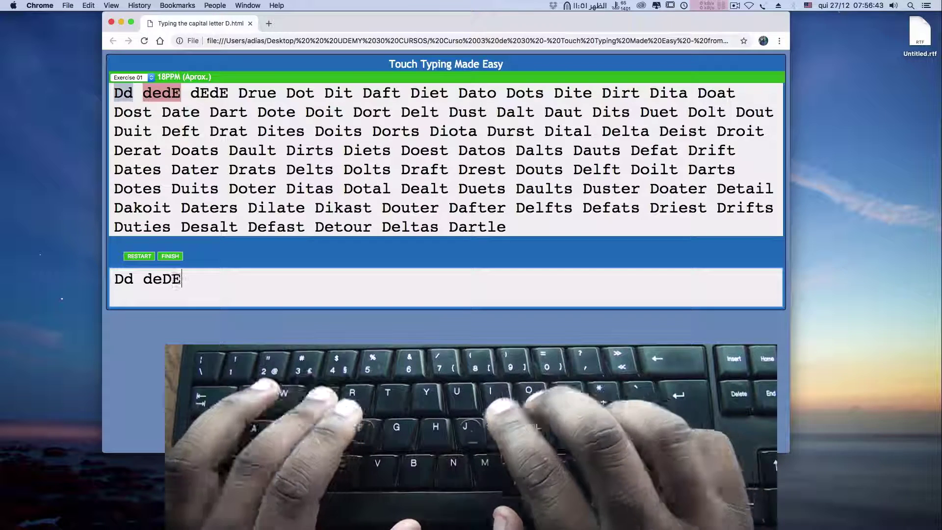
key(BackSpace)
text(dEd)
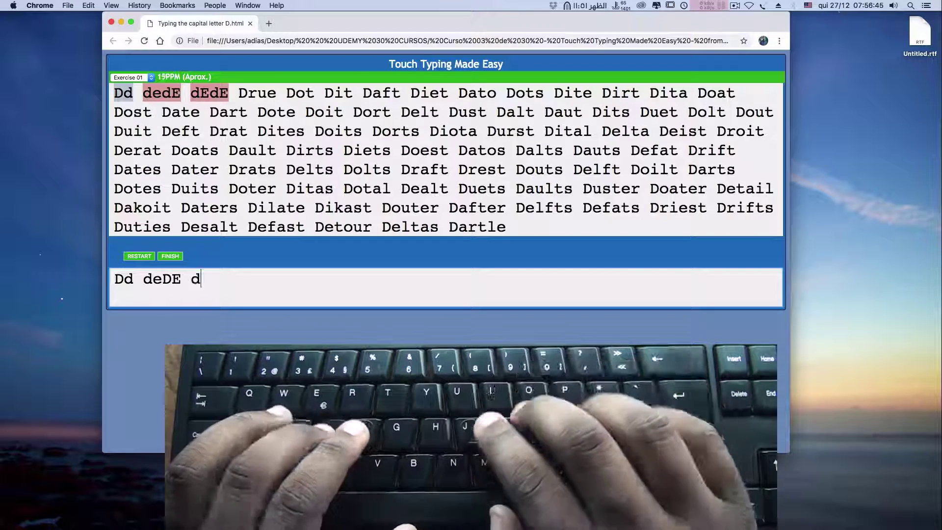
text(EdE )
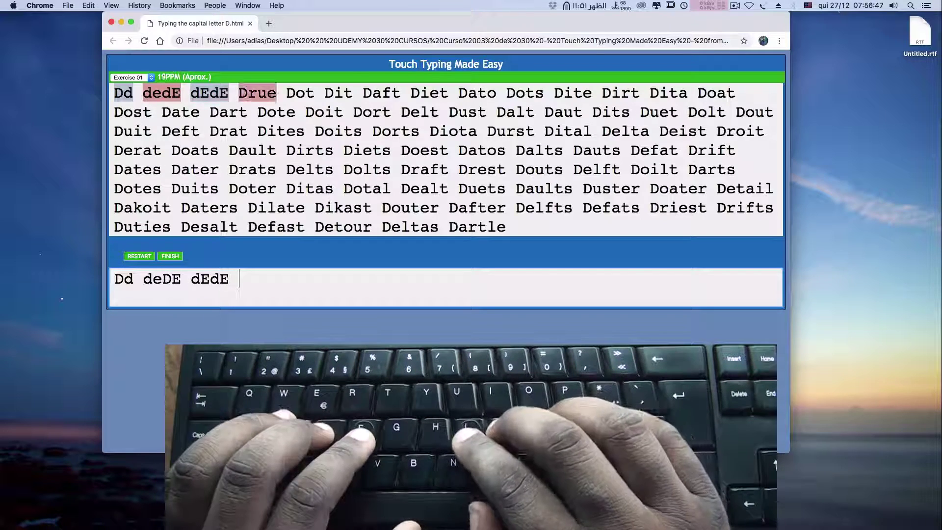
text(Drue Dot D)
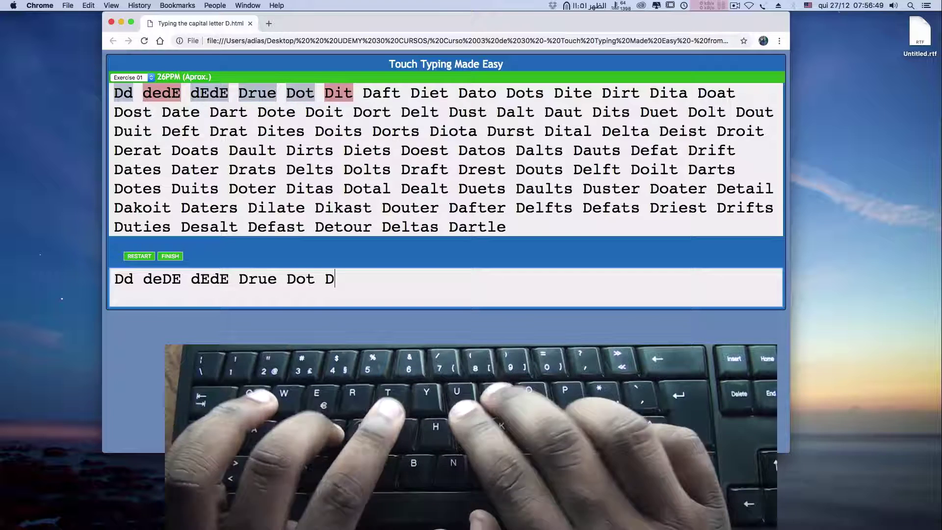
text(it Daft Diet)
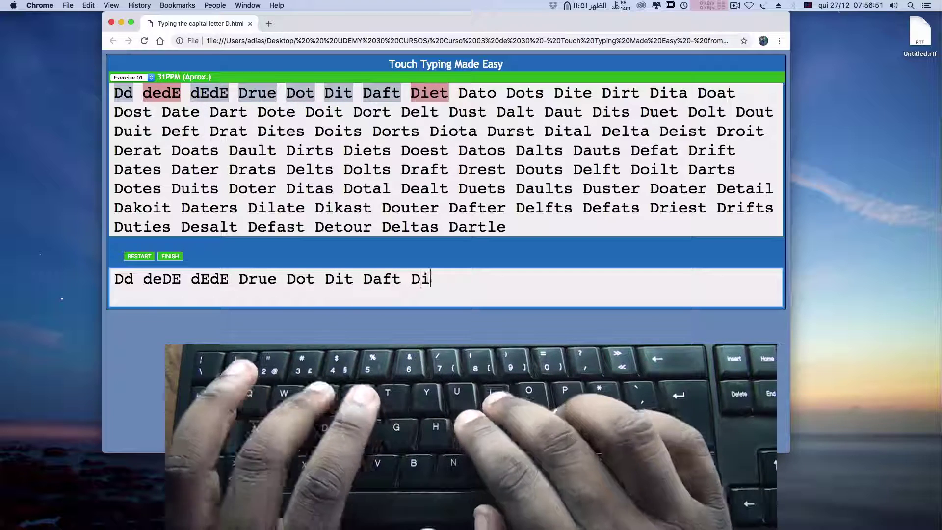
text(o )
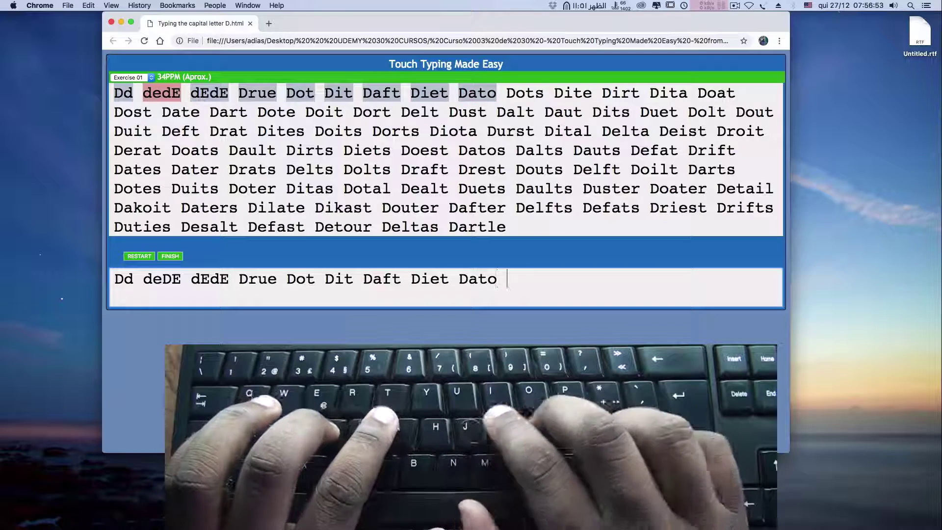
text(Dots )
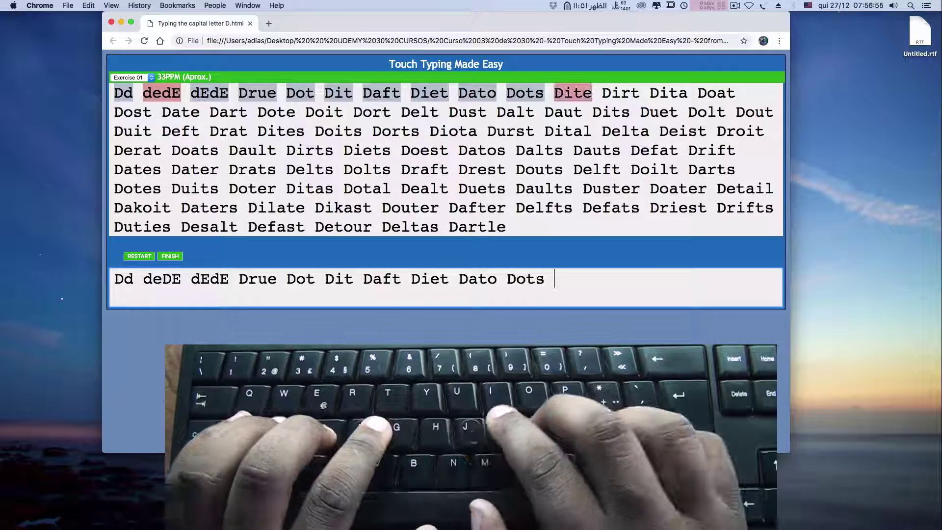
text(Dite)
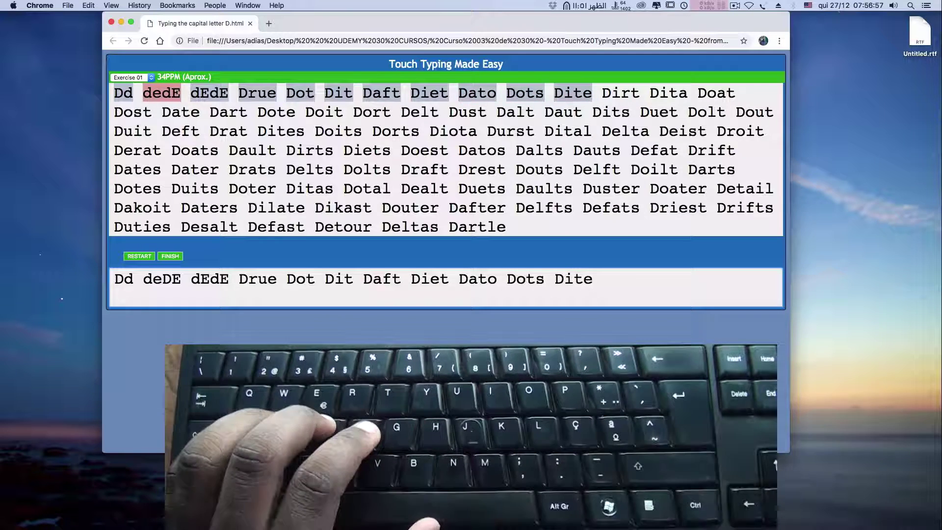
key(super+Tab)
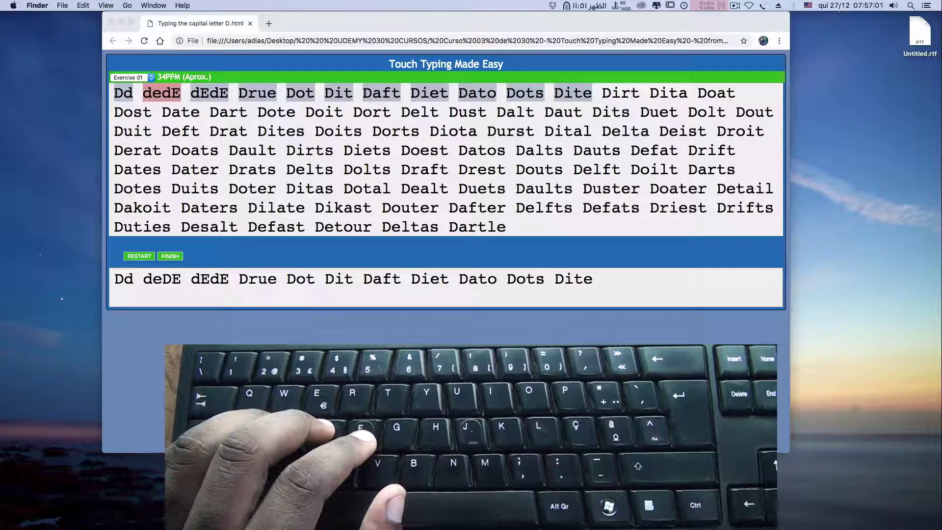
Open the capital-O practice page and load Exercise 01 in the practice box.
key(super+o)
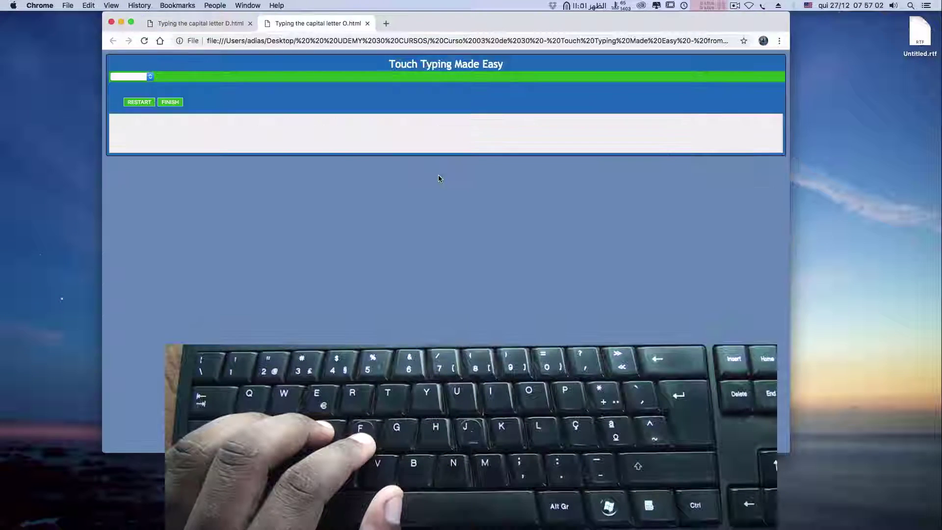
click(137, 81)
click(137, 84)
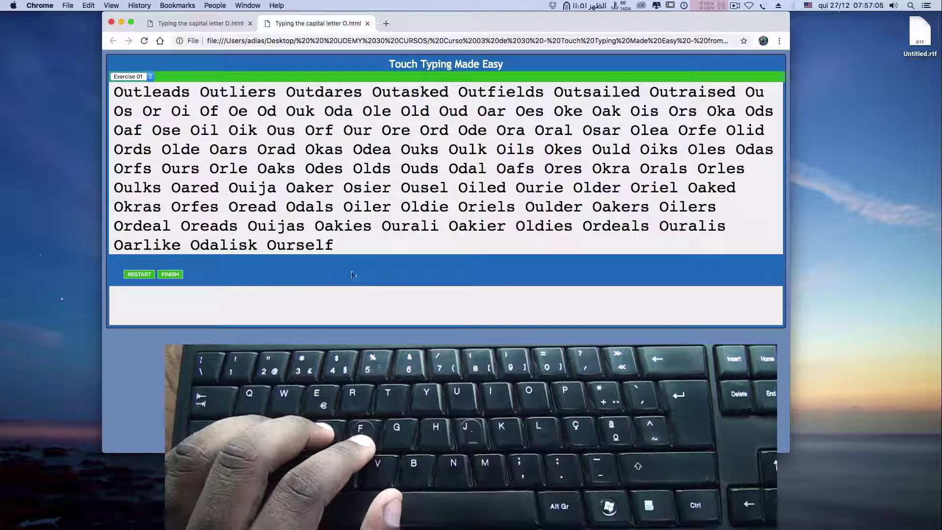
click(283, 308)
Type Outleads, Outliers, Outdares, Outasked, Outfields, Outsailed, Outraised through Ouk, correcting slips.
text(Out)
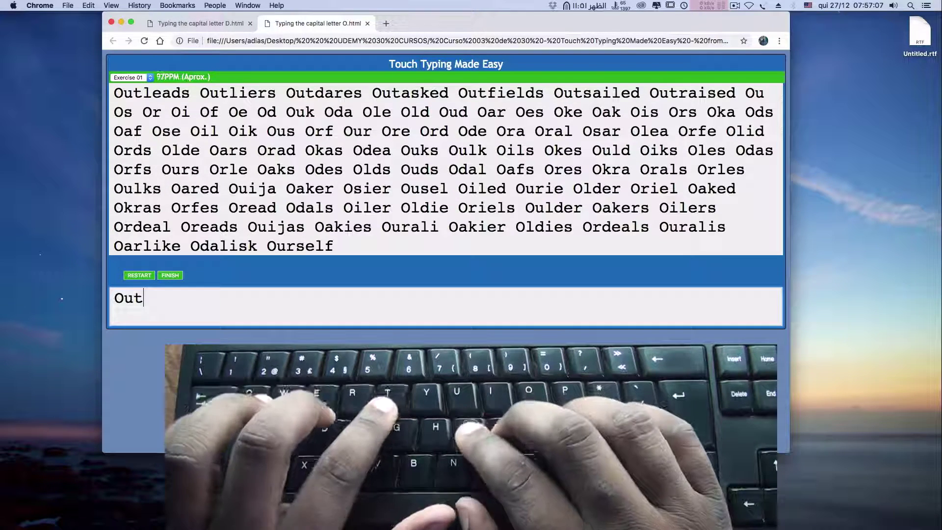
text(l)
key(BackSpace)
text(le)
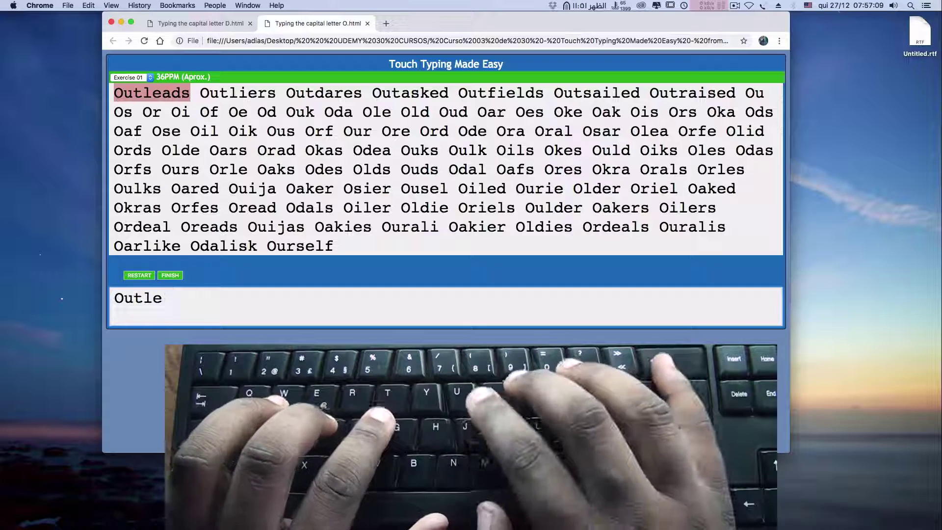
text(tads Ou)
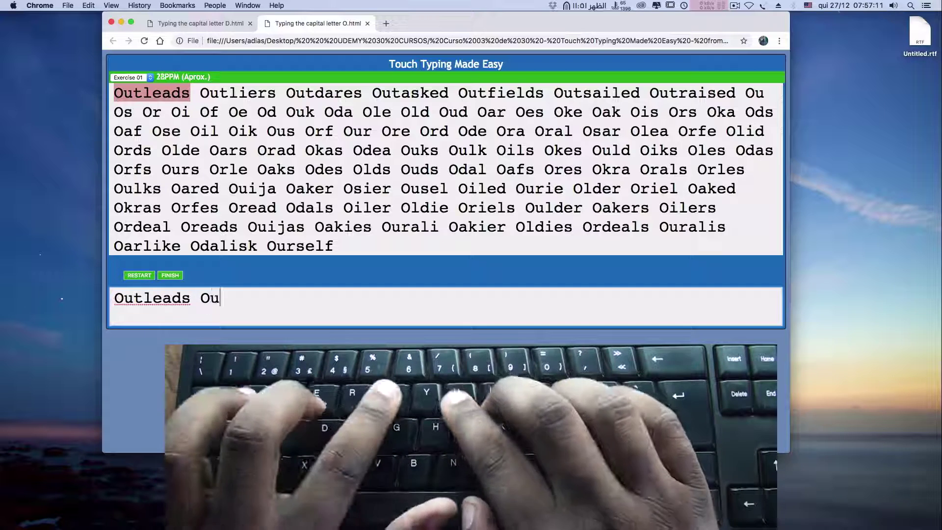
text(liers )
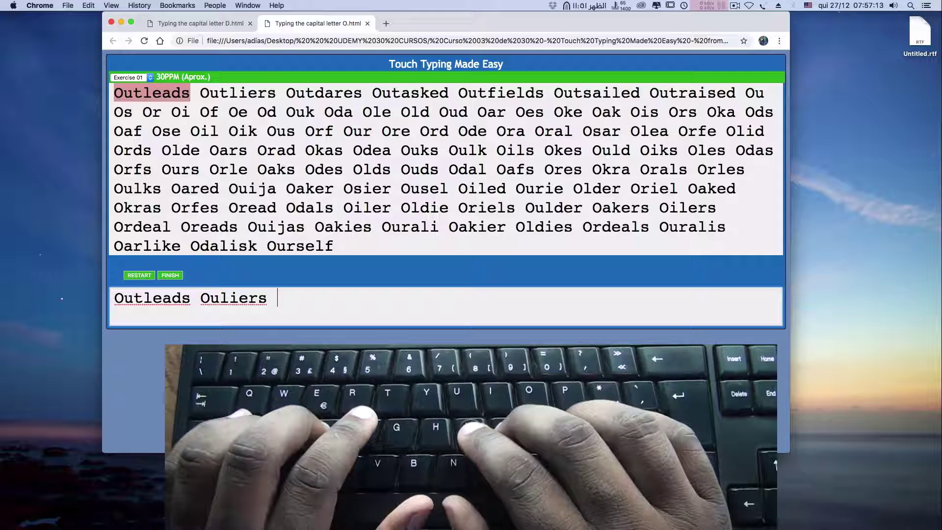
text(OUtdares )
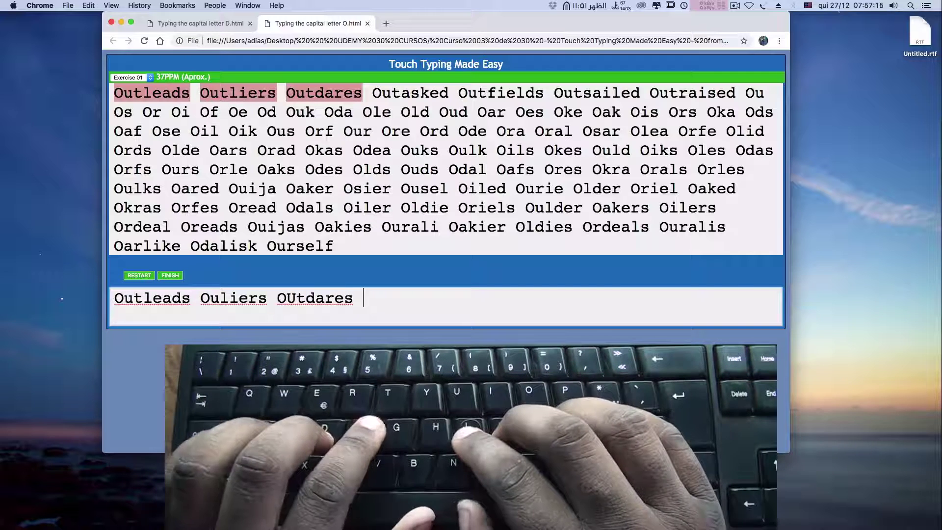
text(Ou)
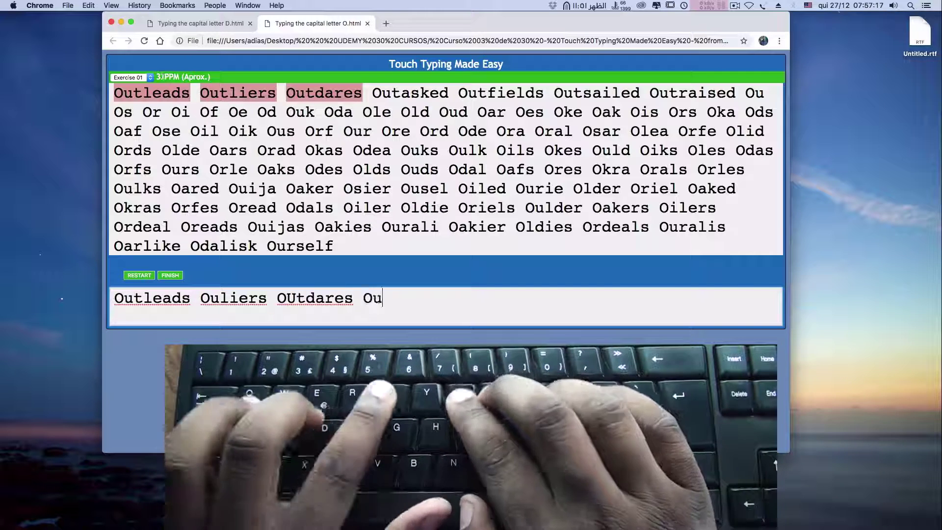
text(sa)
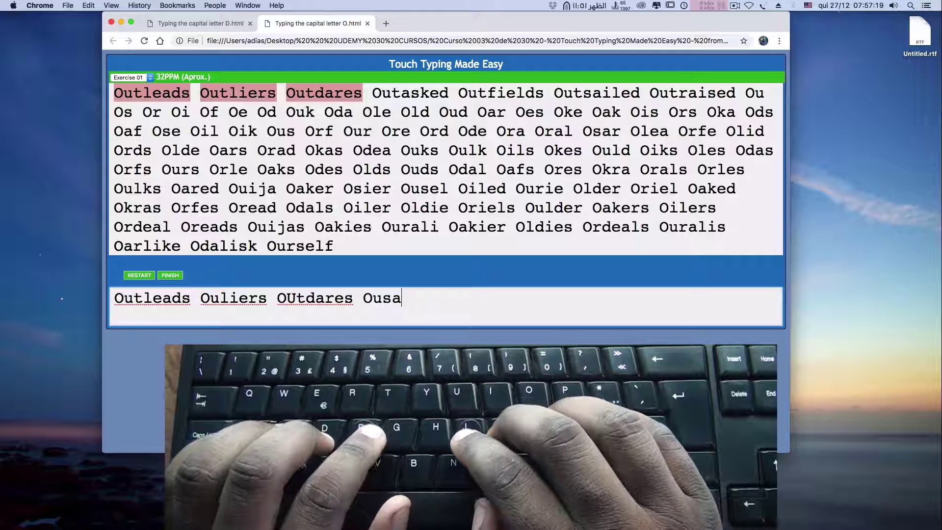
text(ked)
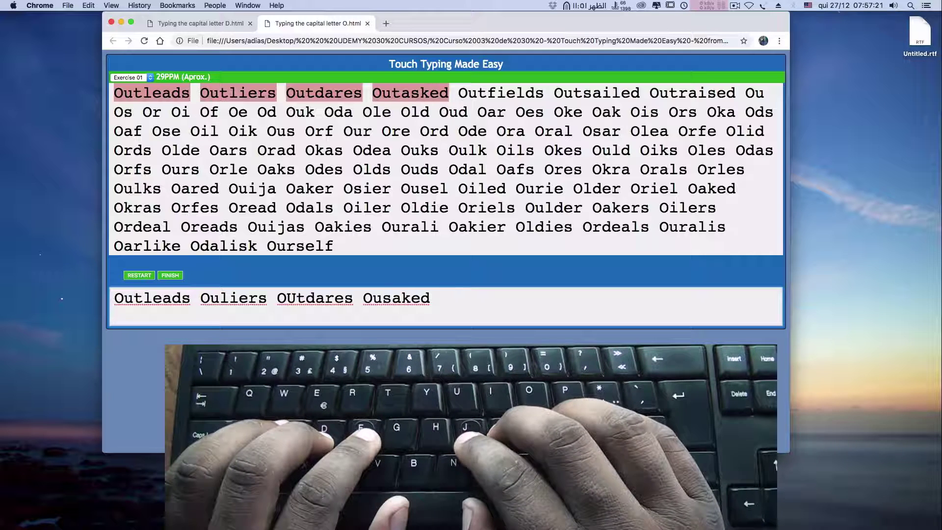
key(BackSpace)
key(BackSpace)
key(BackSpace)
key(BackSpace)
key(BackSpace)
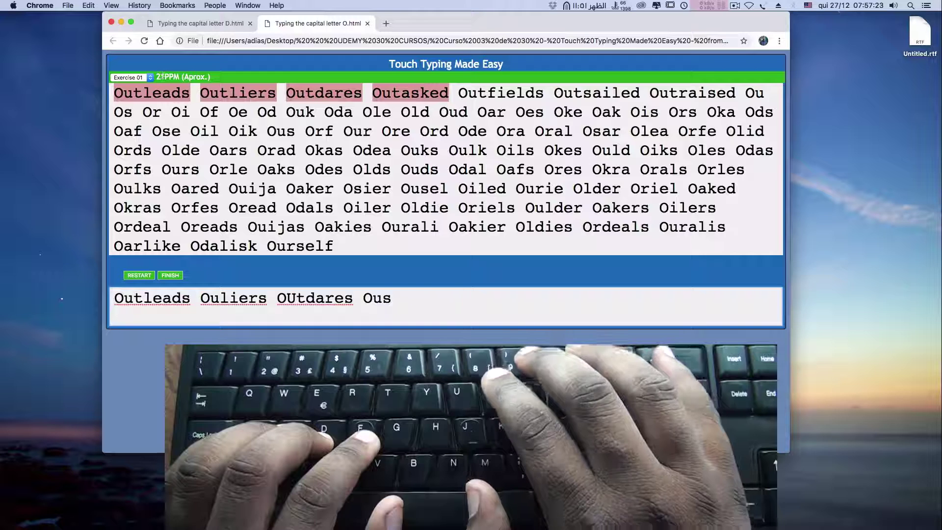
text(tasked)
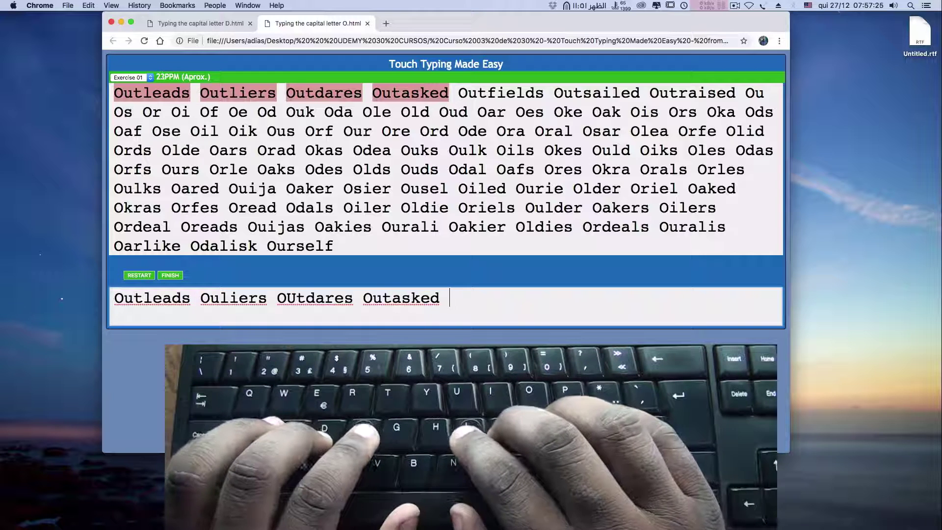
key(BackSpace)
key(BackSpace)
key(BackSpace)
key(BackSpace)
key(BackSpace)
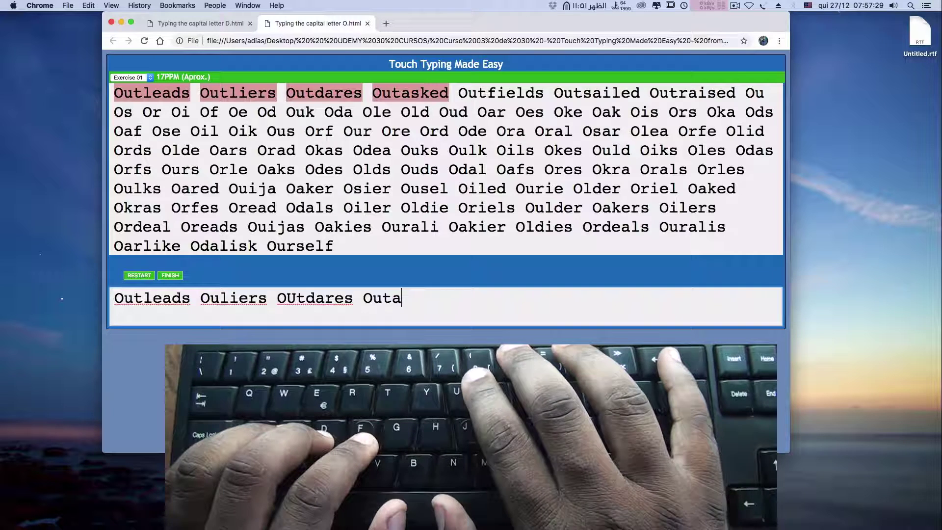
key(BackSpace)
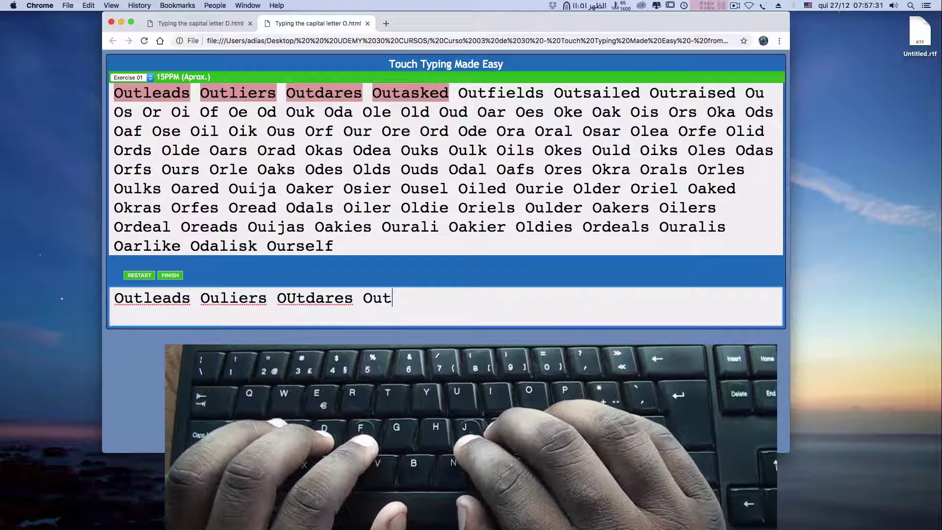
text(asked )
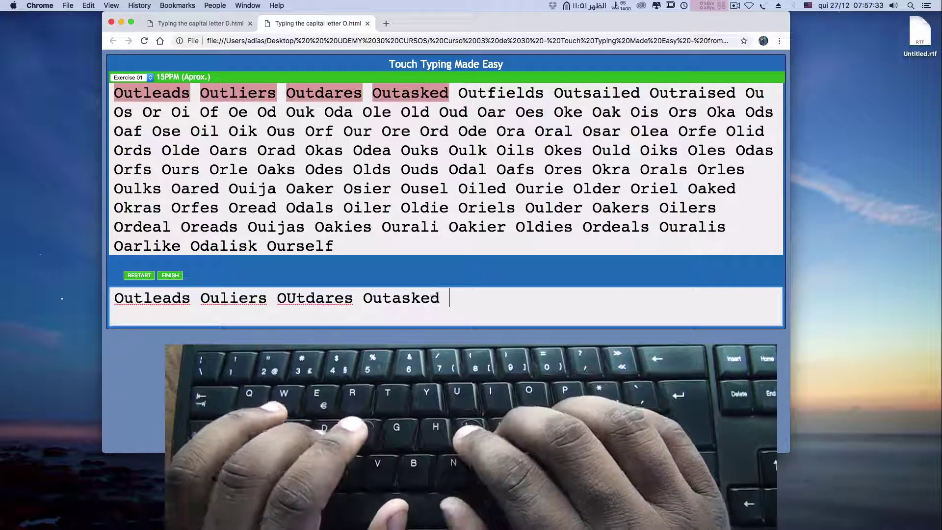
text(Out)
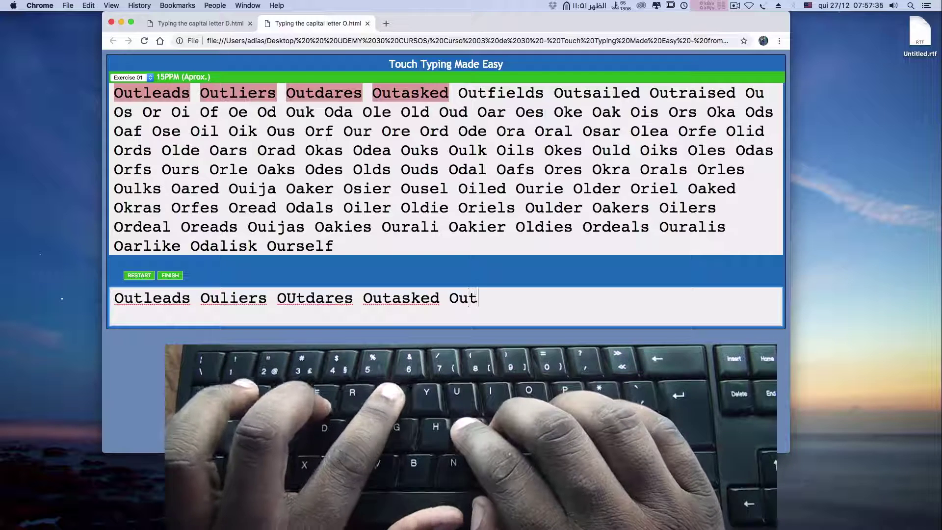
text(fields )
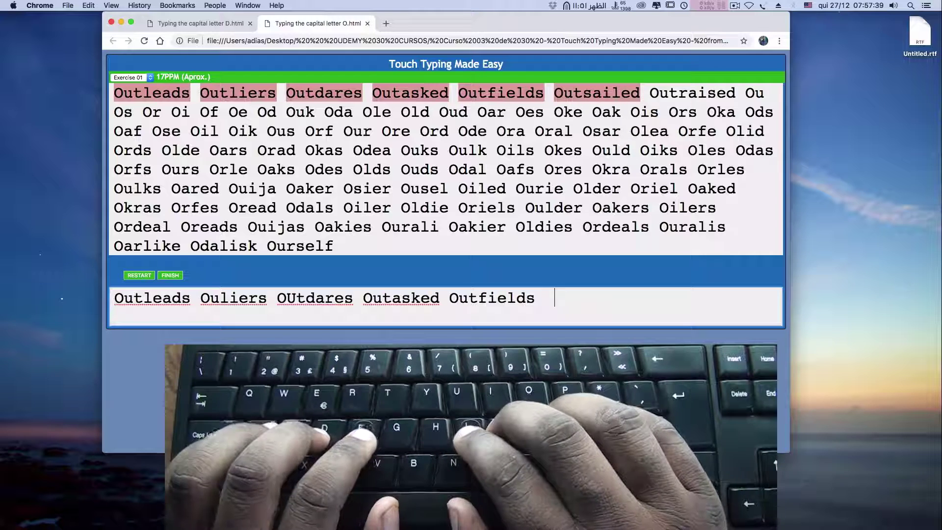
text( Out)
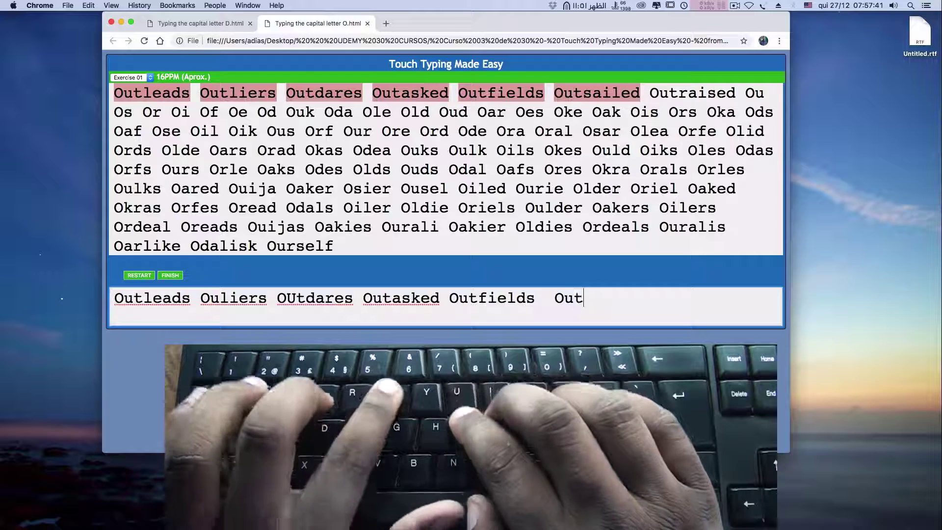
text(sailed )
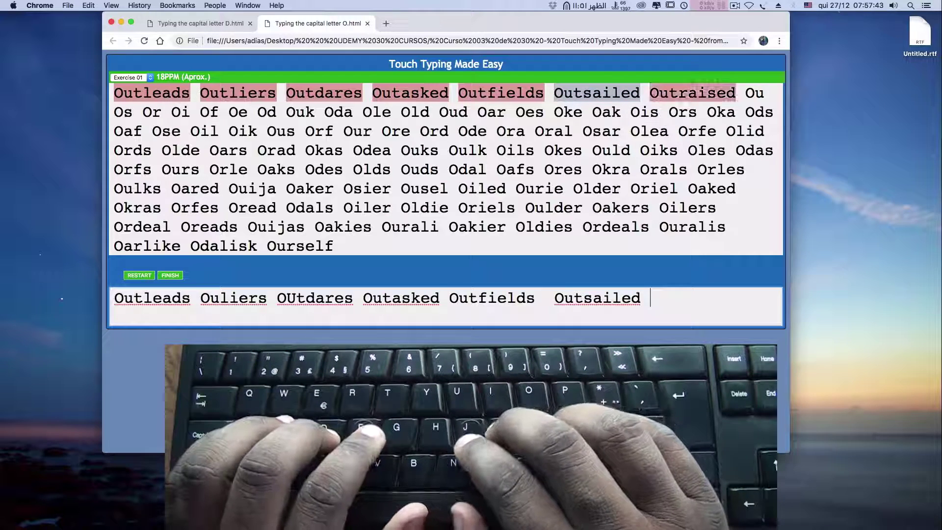
text(Outra)
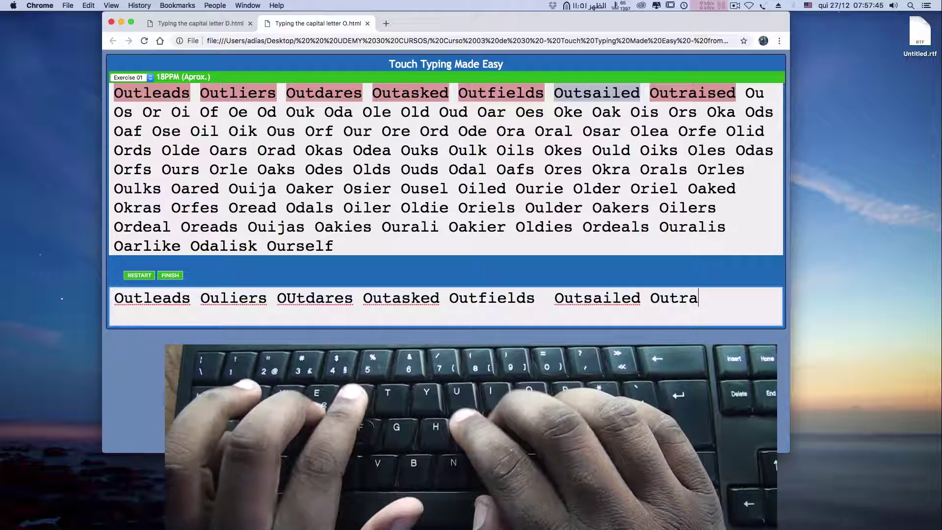
text(ised Ou Os Or )
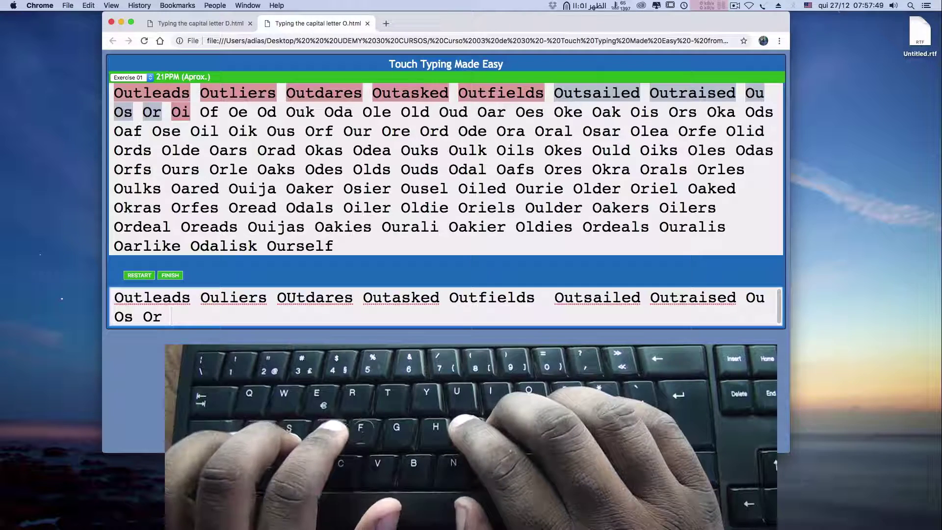
text(Oi Of )
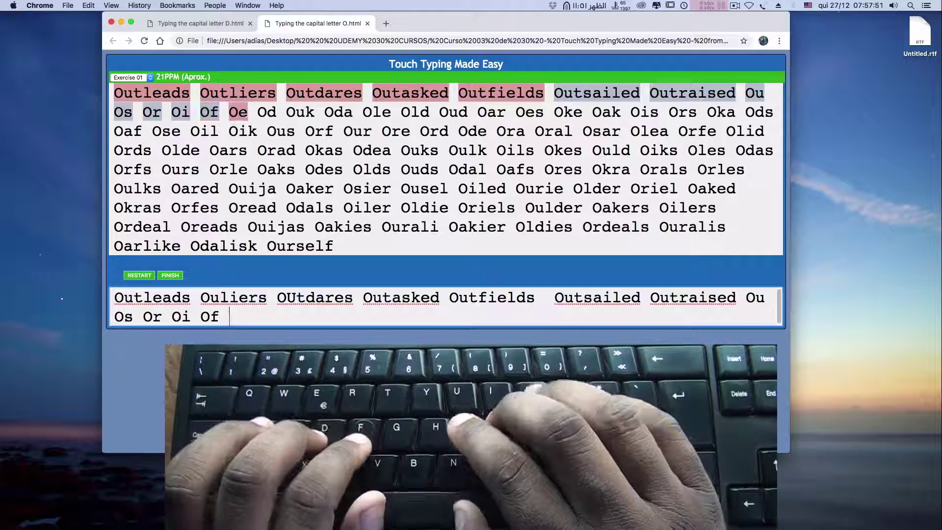
text(oed Od O)
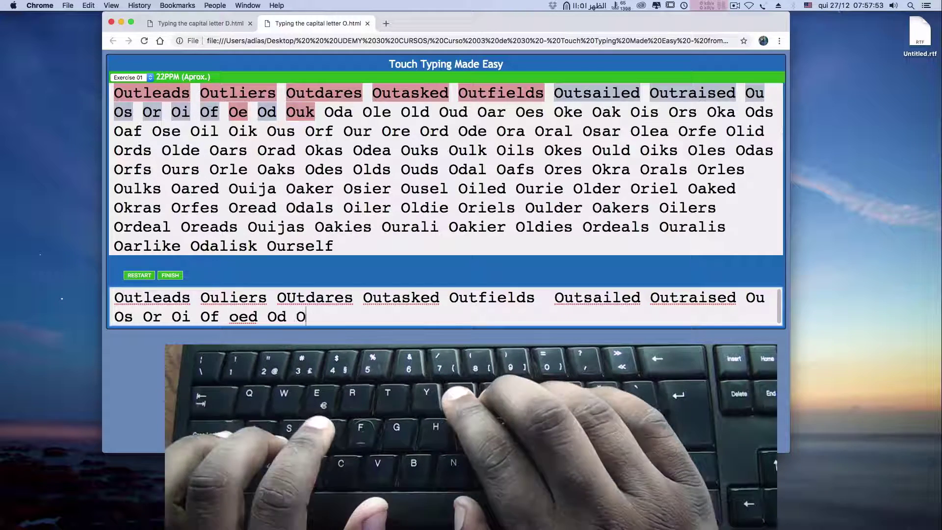
text(uk)
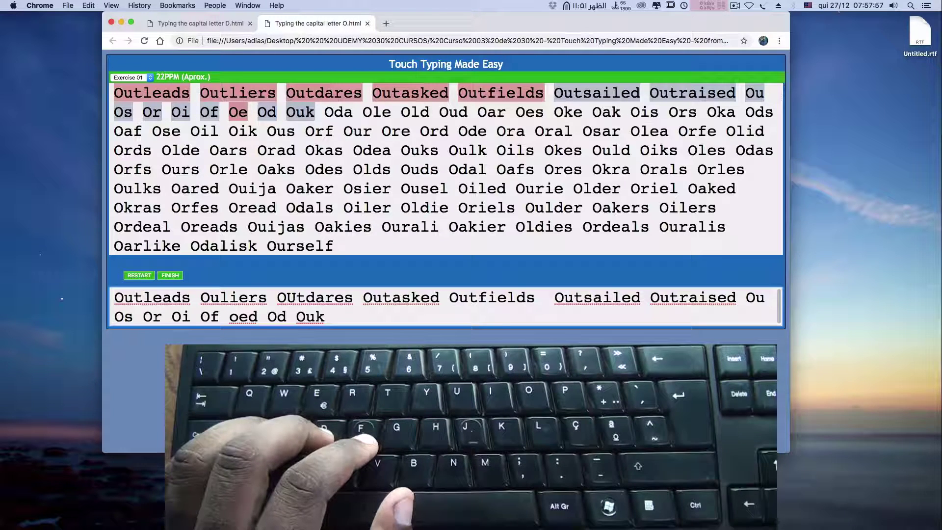
key(super+Tab)
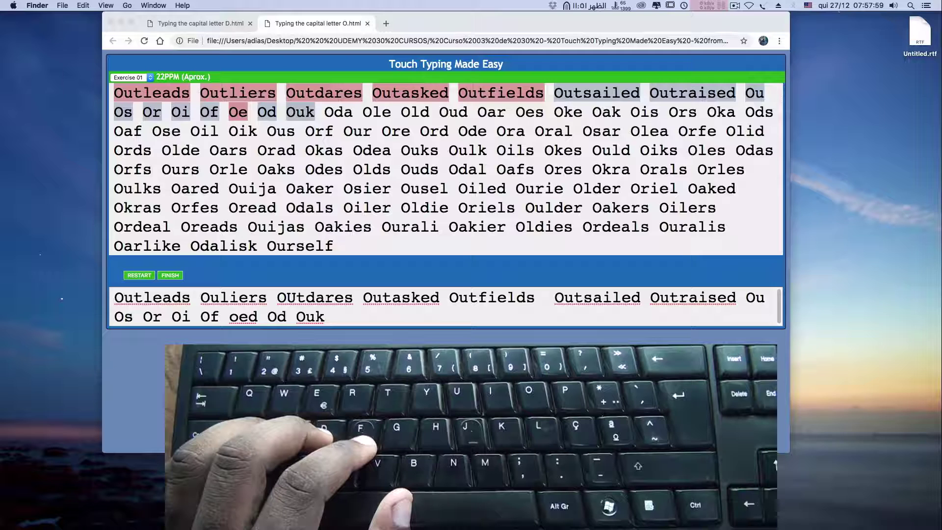
Open the capital-T drill, load Exercise 01 and type 'Tied To Ti Te t Tid Tui'.
key(super+o)
click(130, 77)
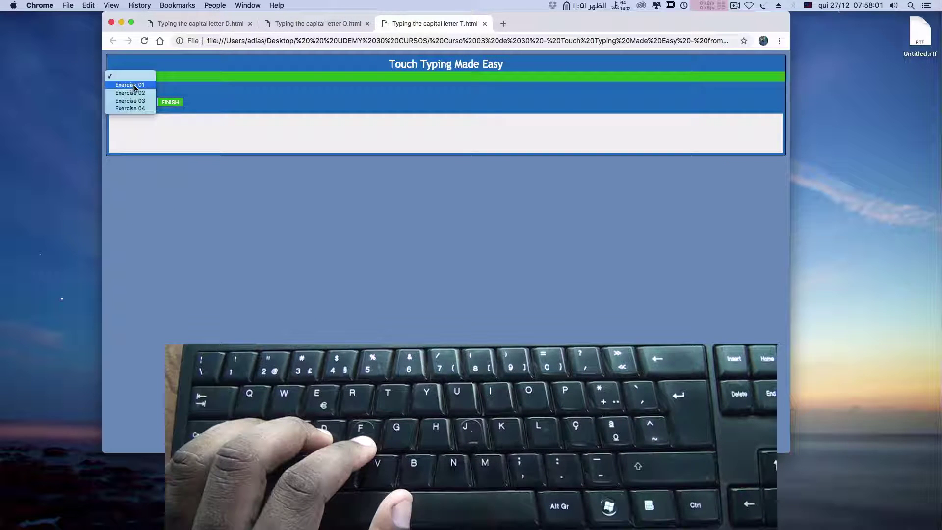
click(134, 86)
click(293, 297)
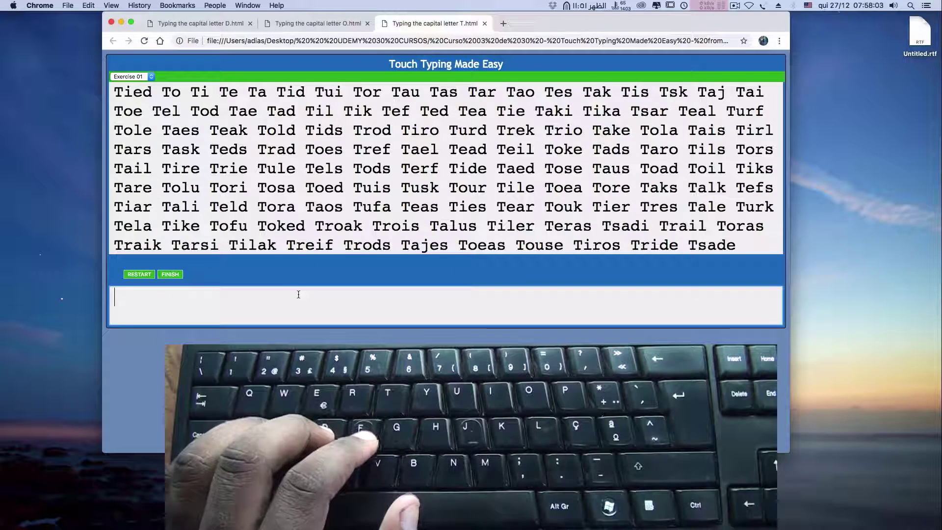
text(Tie)
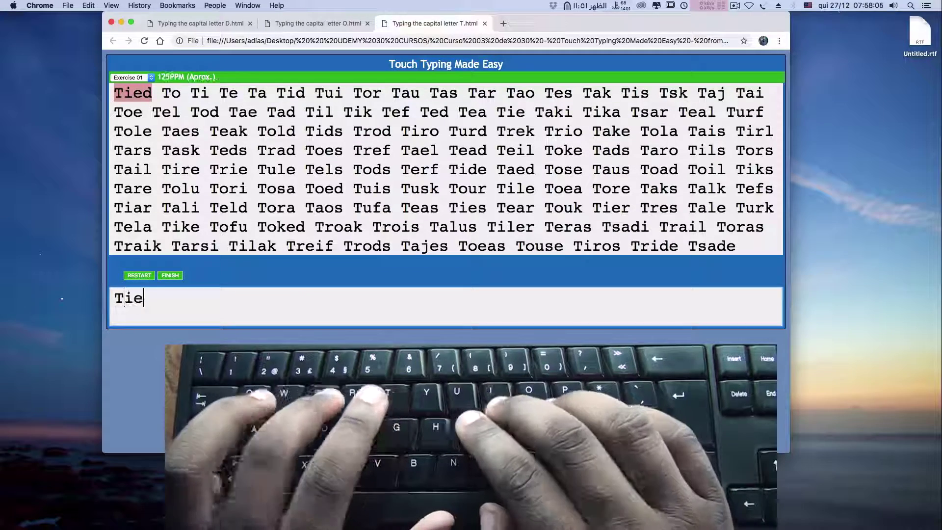
text(d To Ti Te )
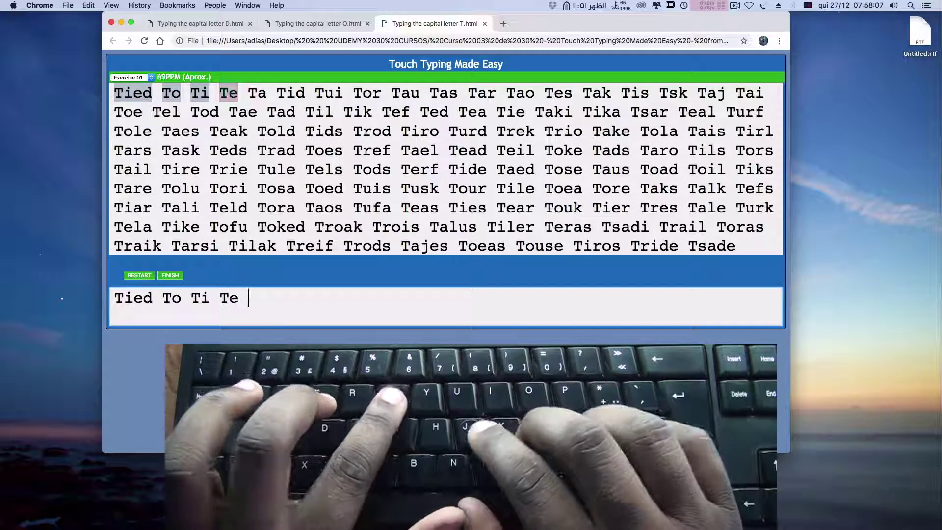
text(t Tid Tui)
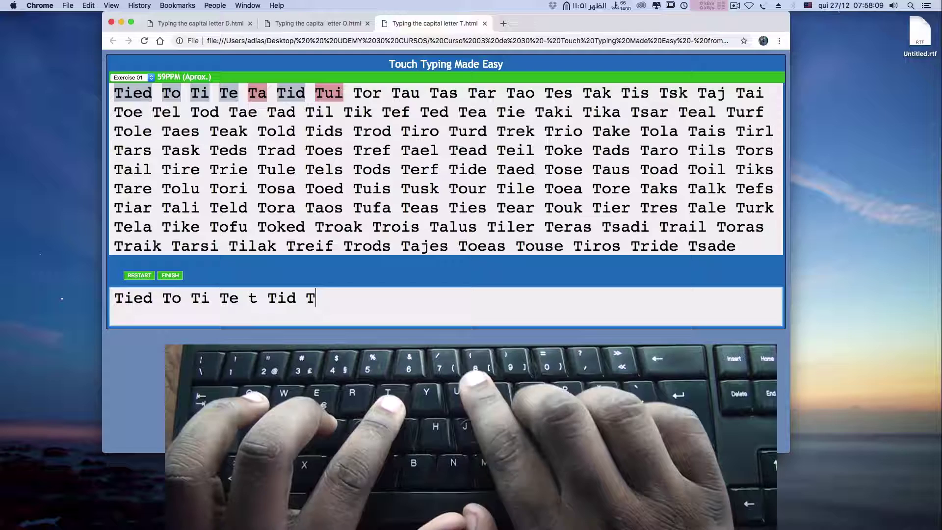